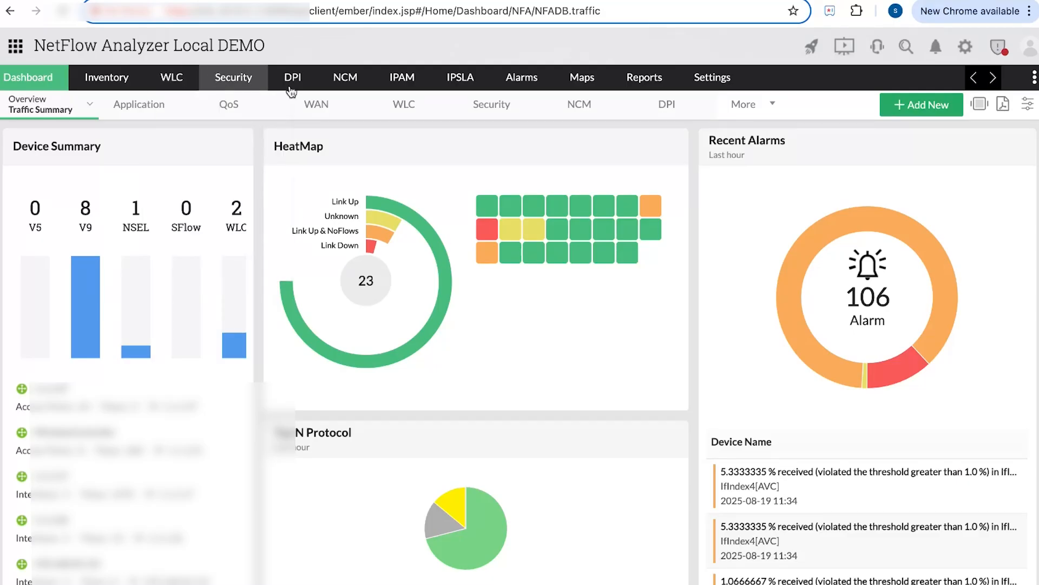
- Open the Export Flow device wizard from Settings > Discovery
{"action": "mouse_move", "coordinate": [507, 87]}
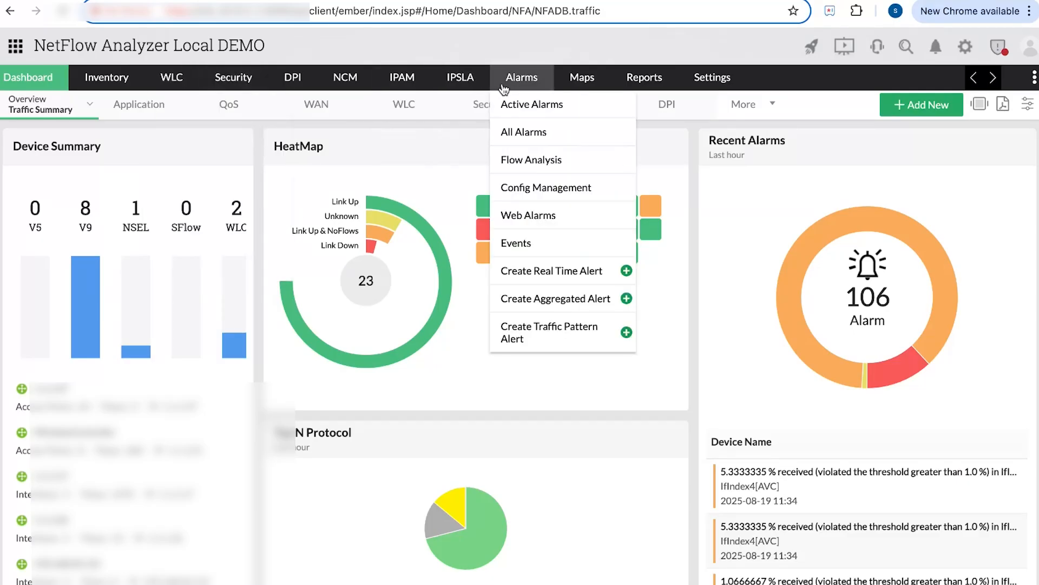
{"action": "mouse_move", "coordinate": [566, 89]}
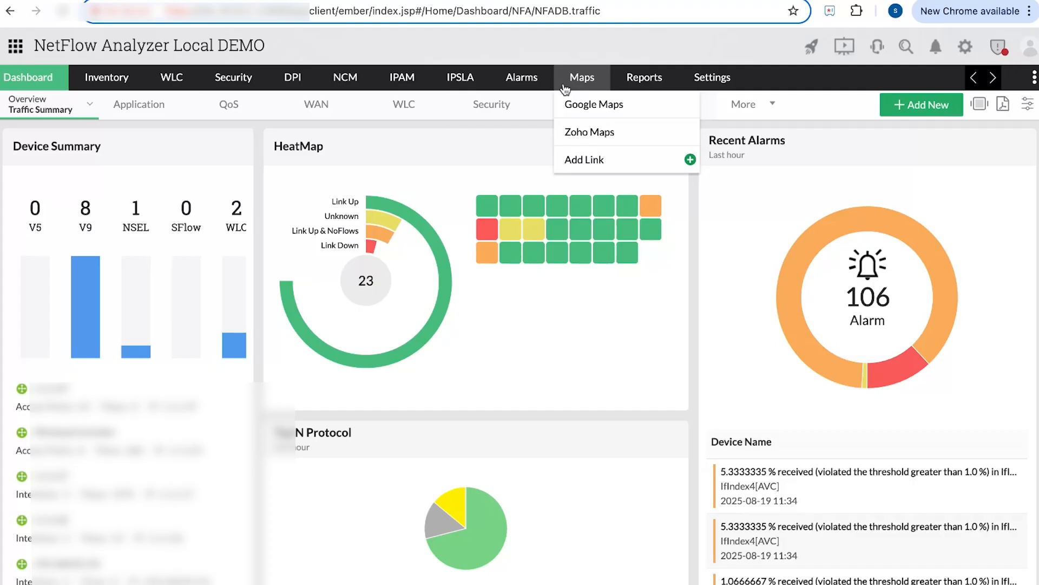
{"action": "mouse_move", "coordinate": [715, 85]}
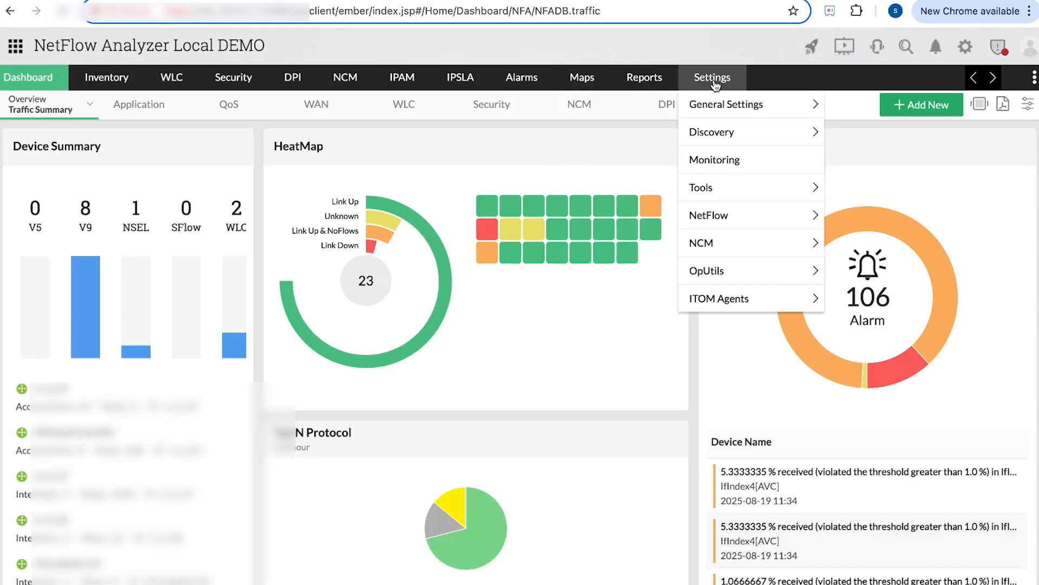
{"action": "mouse_move", "coordinate": [793, 140]}
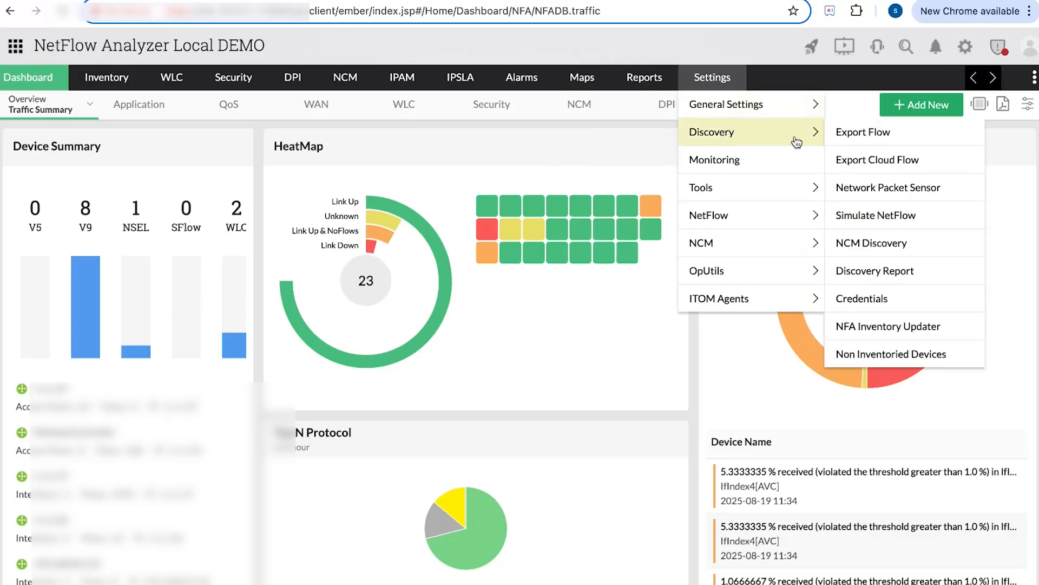
{"action": "left_click", "coordinate": [838, 143]}
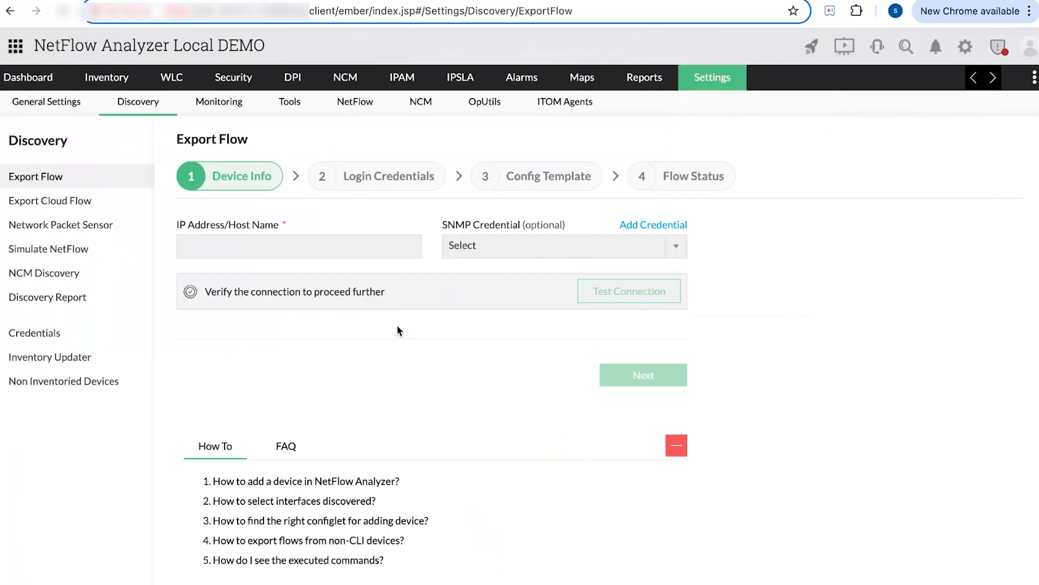
- Fill in the device IP from a saved suggestion, choose the Public SNMP credential, and pass the connection test
{"action": "left_click", "coordinate": [333, 245]}
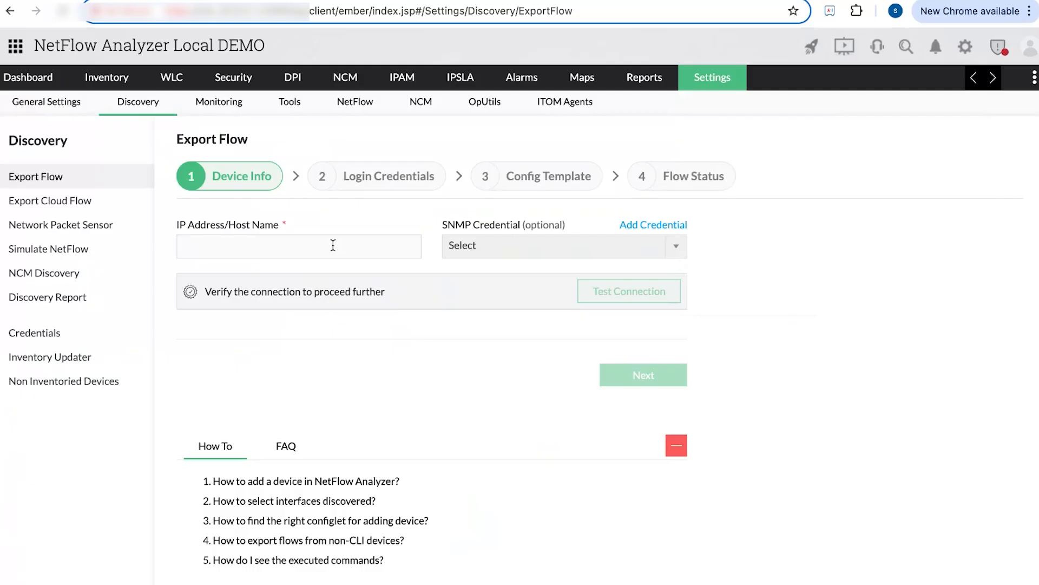
{"action": "left_click", "coordinate": [314, 279]}
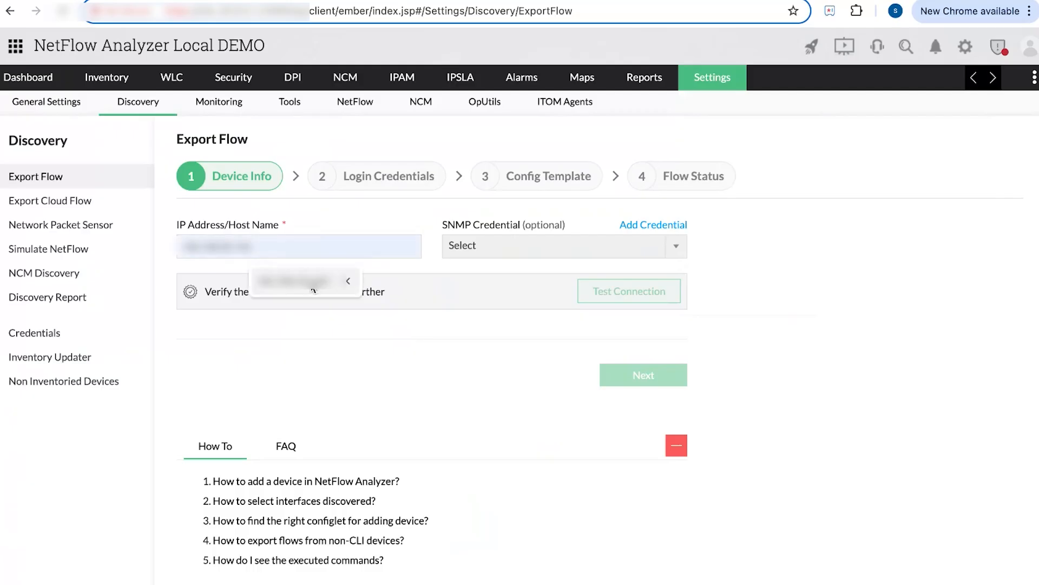
{"action": "left_click", "coordinate": [513, 256]}
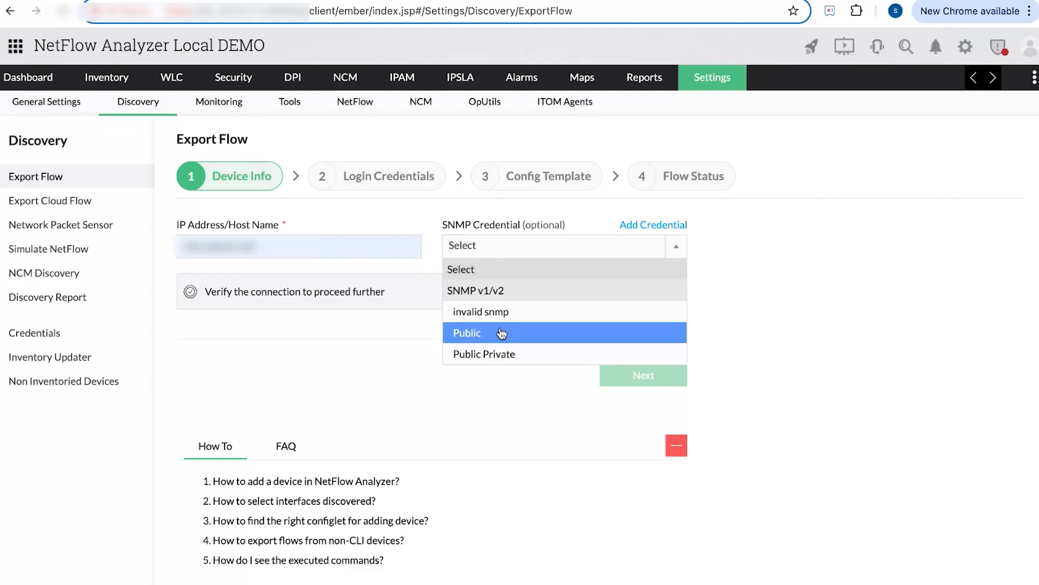
{"action": "left_click", "coordinate": [502, 333]}
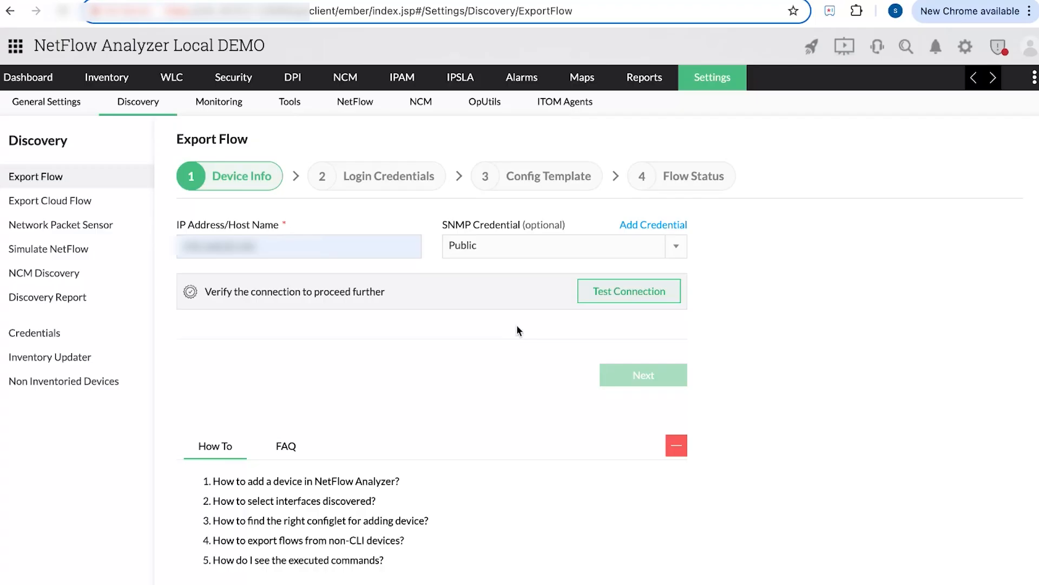
{"action": "left_click", "coordinate": [647, 292]}
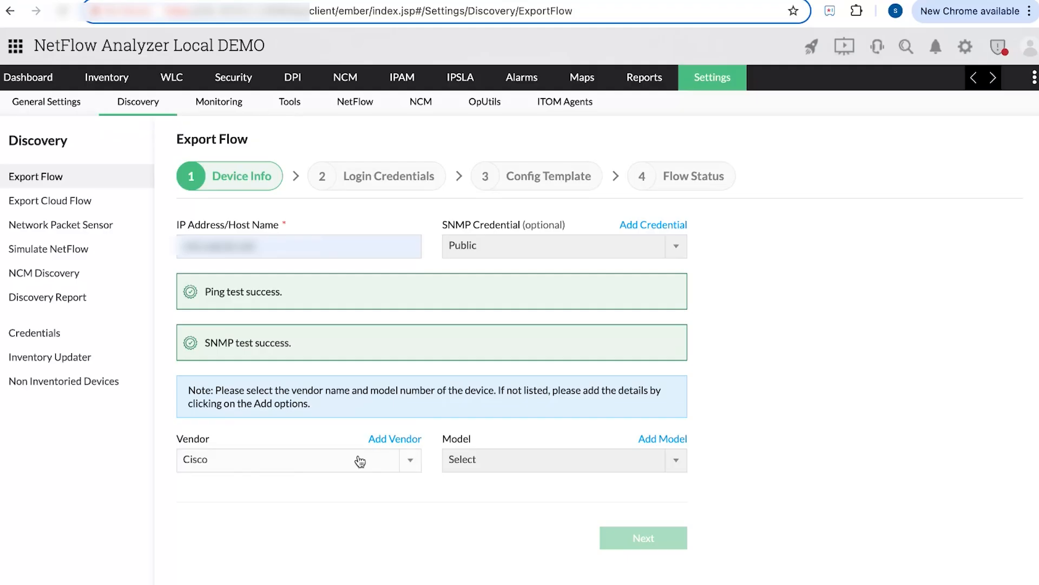
- Set the device model to Cisco 2900 ISR and continue to Login Credentials
{"action": "left_click", "coordinate": [534, 466]}
{"action": "left_click", "coordinate": [540, 419]}
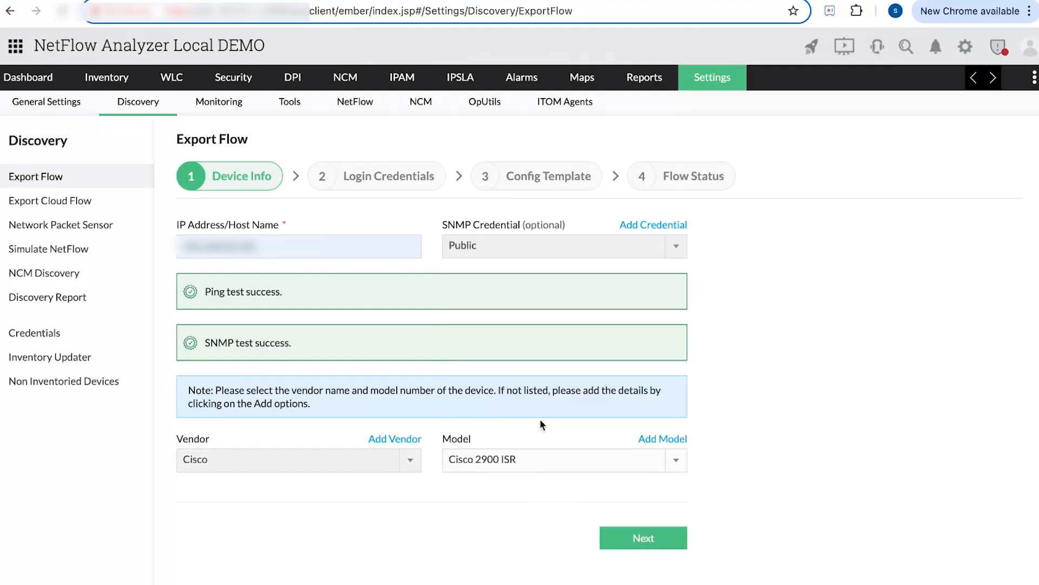
{"action": "left_click", "coordinate": [624, 533]}
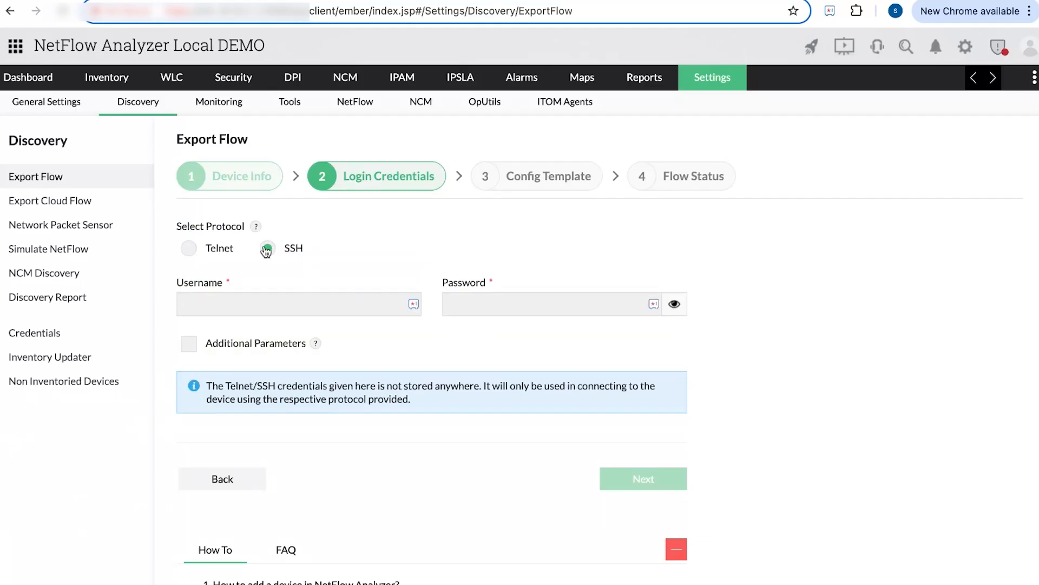
- Enter the router's SSH username and password
{"action": "left_click", "coordinate": [287, 305]}
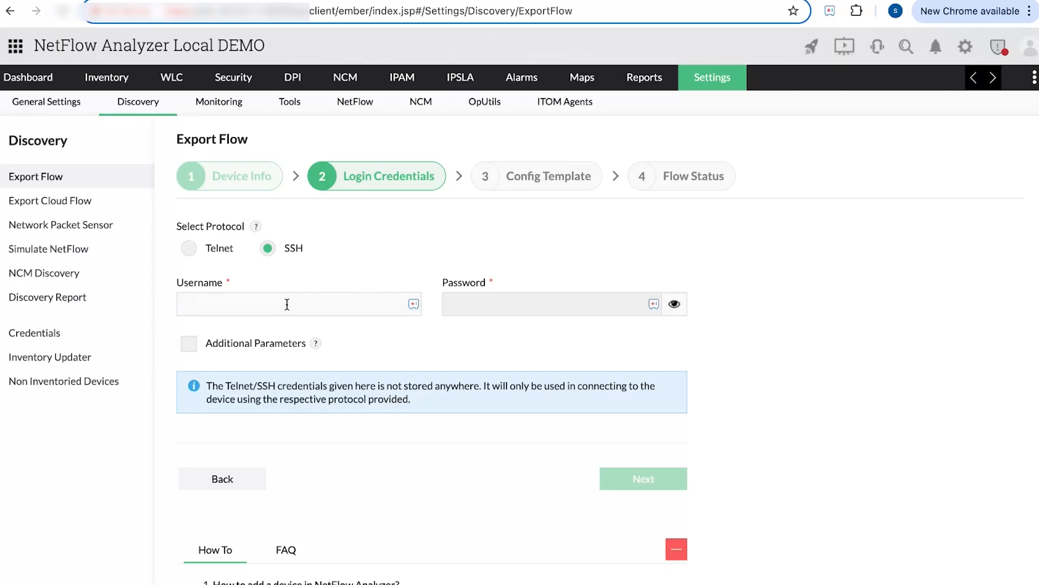
{"action": "type", "text": "nfa"}
{"action": "left_click", "coordinate": [578, 303]}
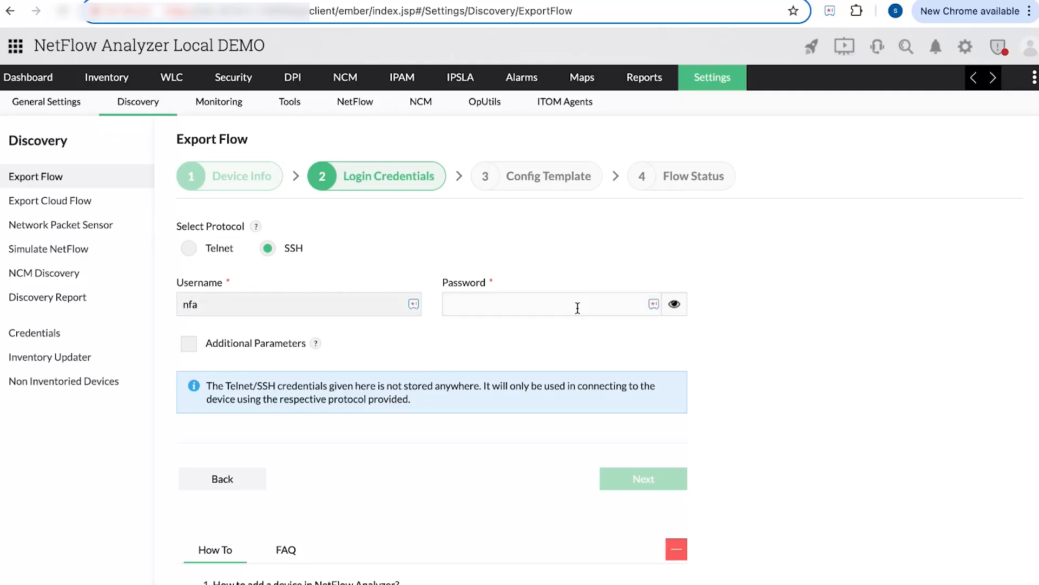
{"action": "type", "text": "nfa1"}
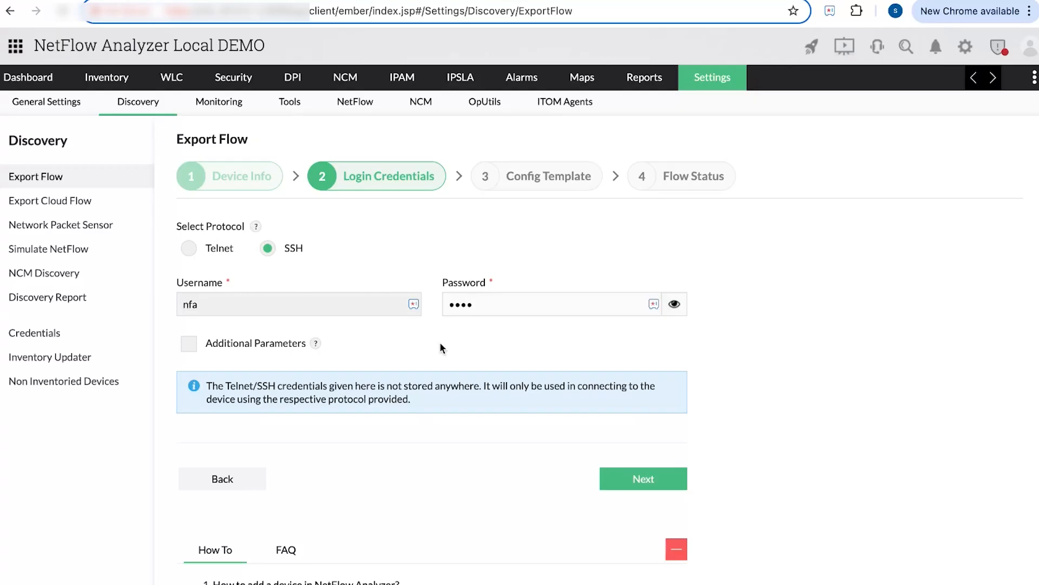
- Enable Additional Parameters (prompt >,$,#, port 22, 10-second timeout) and submit the credentials
{"action": "mouse_move", "coordinate": [318, 344]}
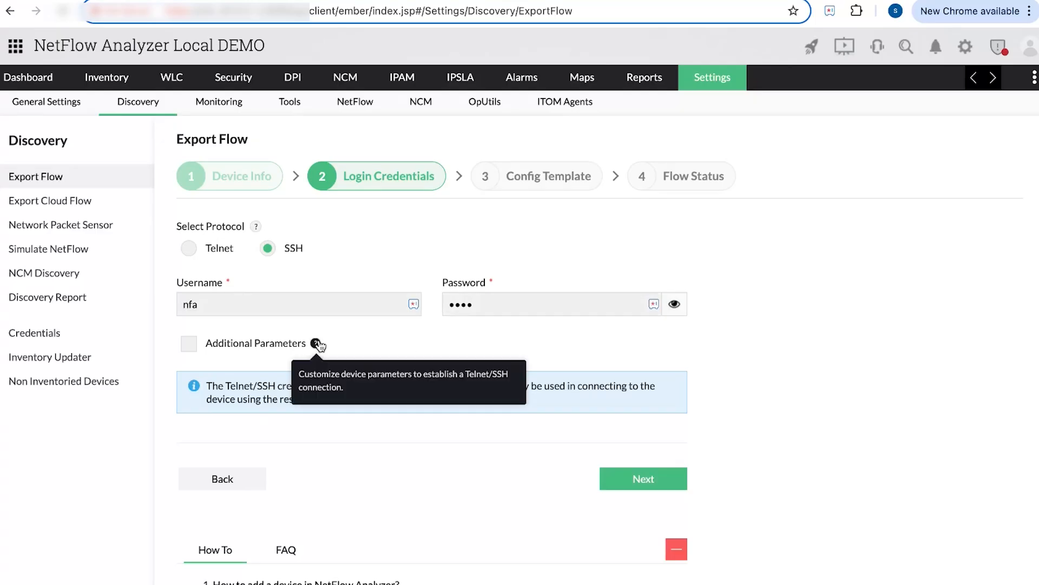
{"action": "left_click", "coordinate": [190, 346]}
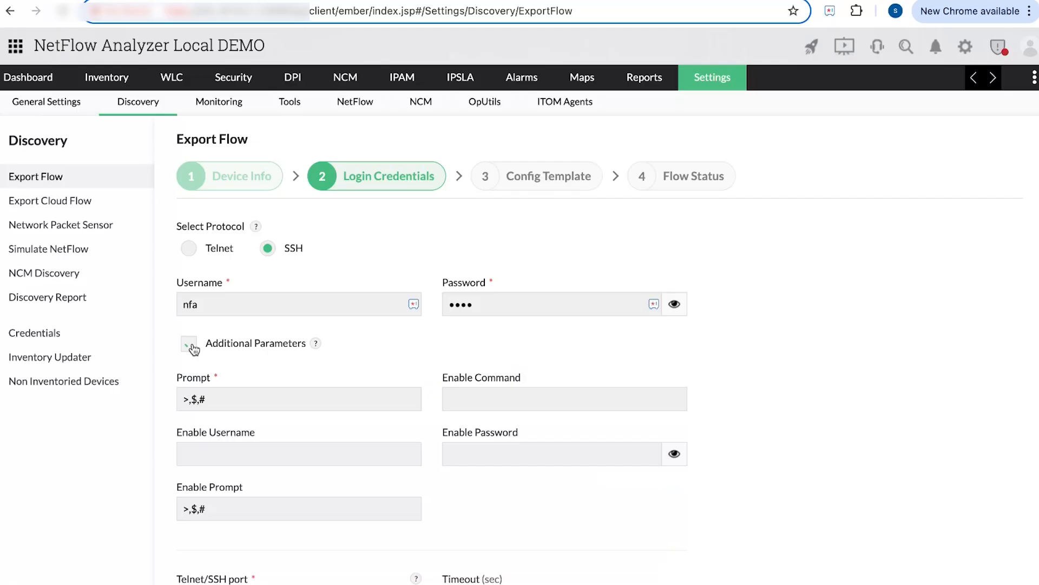
{"action": "scroll", "coordinate": [420, 363], "scroll_direction": "down", "scroll_amount": 3}
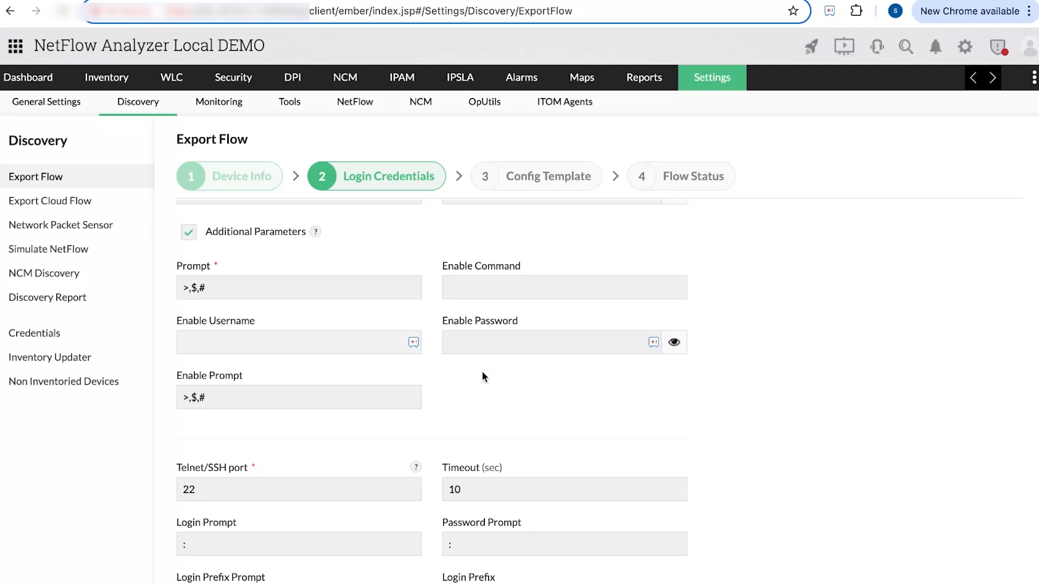
{"action": "scroll", "coordinate": [415, 423], "scroll_direction": "down", "scroll_amount": 3}
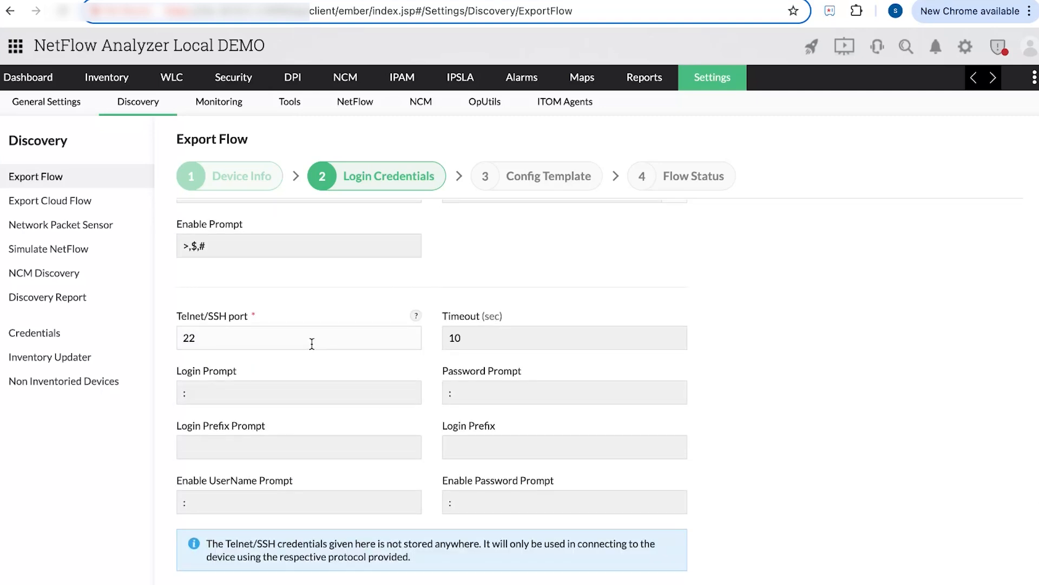
{"action": "scroll", "coordinate": [319, 396], "scroll_direction": "down", "scroll_amount": 1}
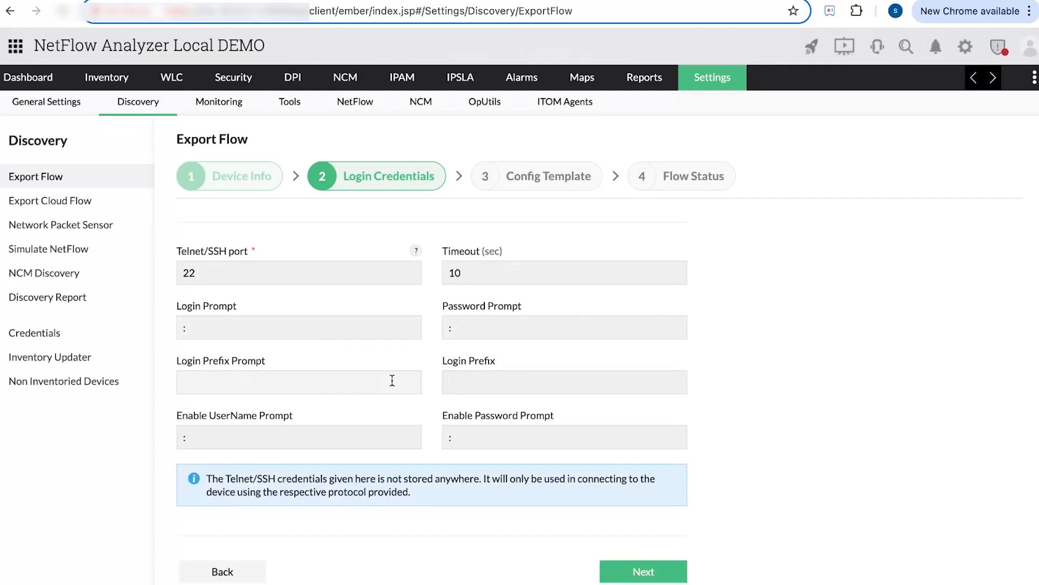
{"action": "scroll", "coordinate": [377, 411], "scroll_direction": "down", "scroll_amount": 2}
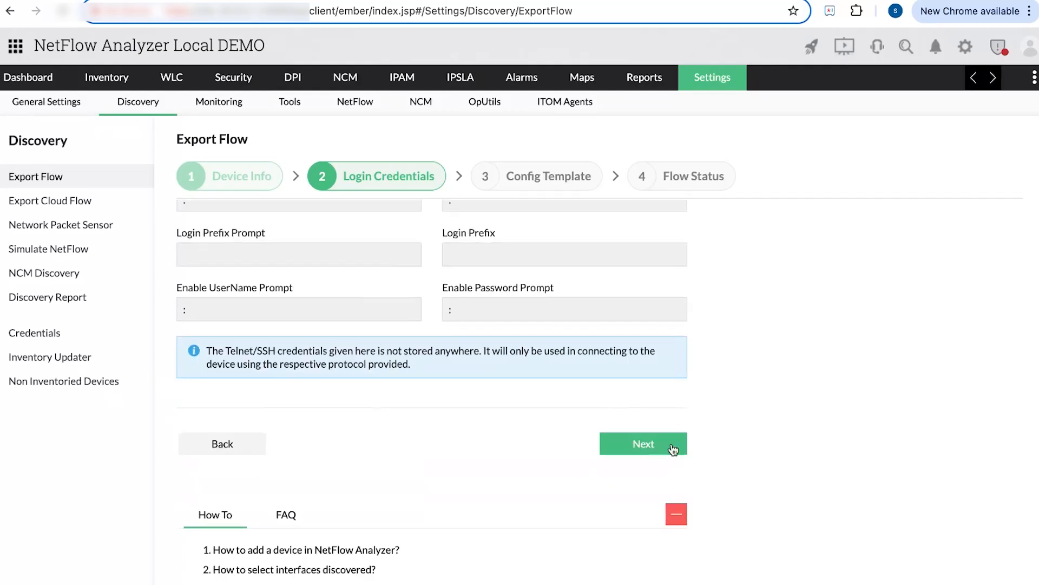
{"action": "left_click", "coordinate": [673, 445]}
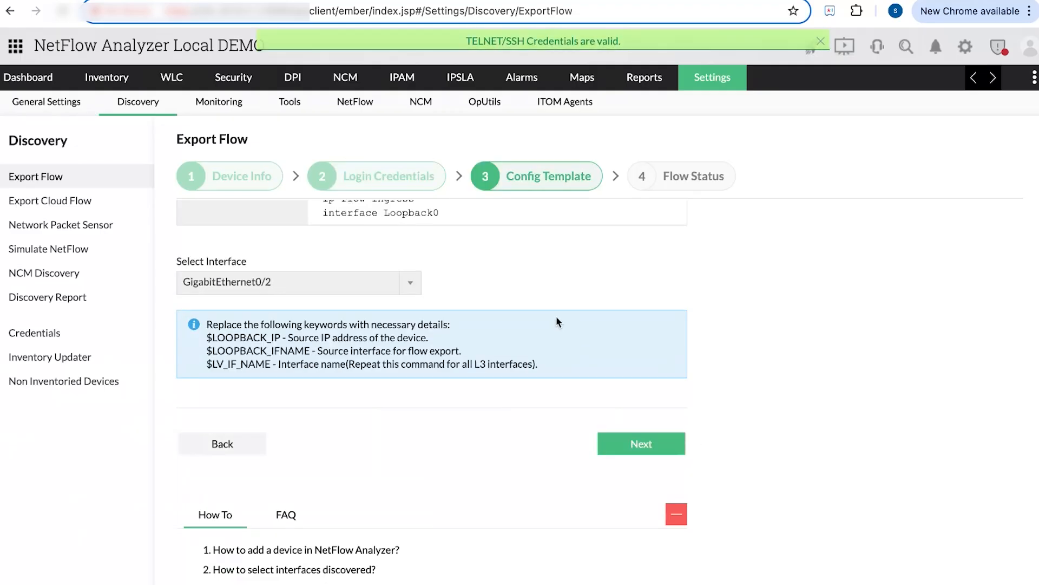
- Select the Cisco_AVC_FlowExport template for ASR 1000 and ISRG2 and push it to the router
{"action": "scroll", "coordinate": [557, 322], "scroll_direction": "up", "scroll_amount": 2}
{"action": "scroll", "coordinate": [558, 321], "scroll_direction": "up", "scroll_amount": 5}
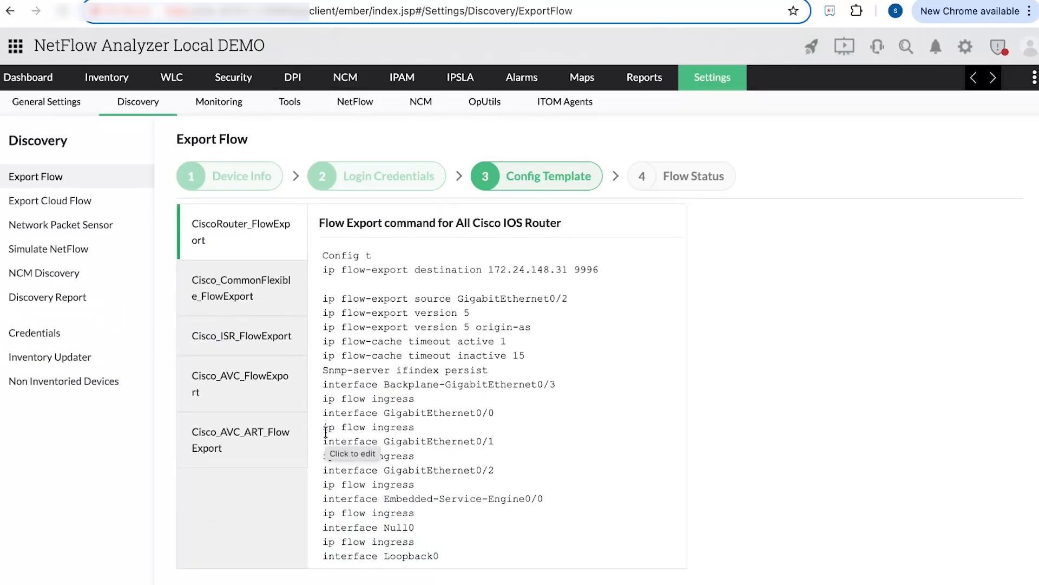
{"action": "left_click", "coordinate": [250, 375]}
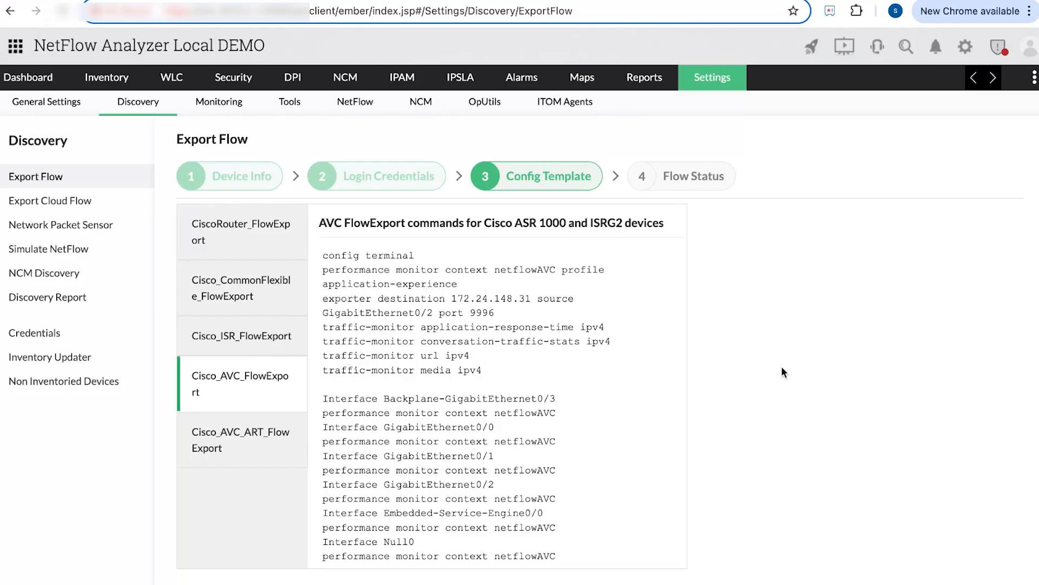
{"action": "scroll", "coordinate": [783, 372], "scroll_direction": "down", "scroll_amount": 2}
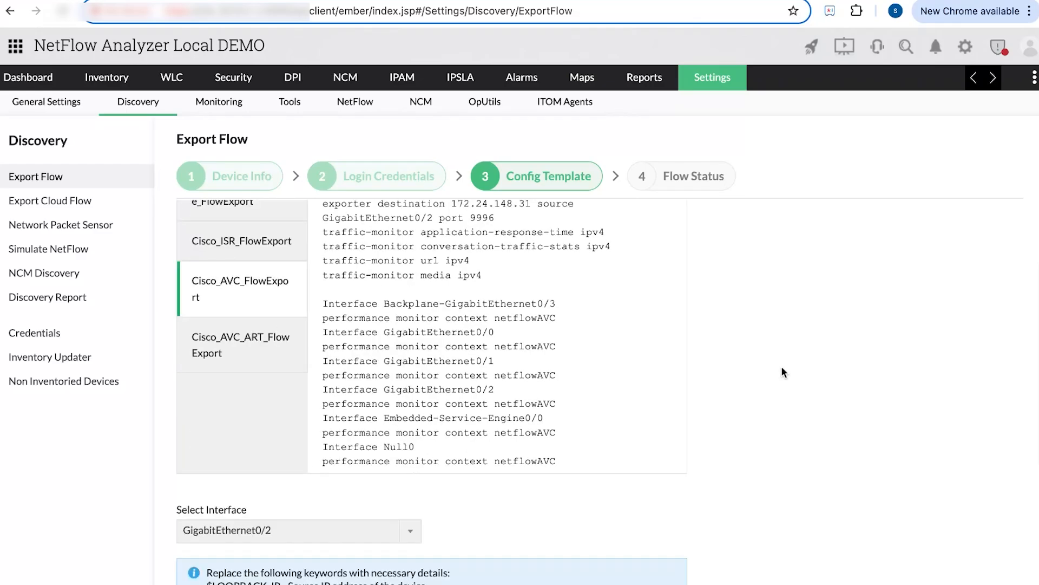
{"action": "scroll", "coordinate": [783, 372], "scroll_direction": "down", "scroll_amount": 2}
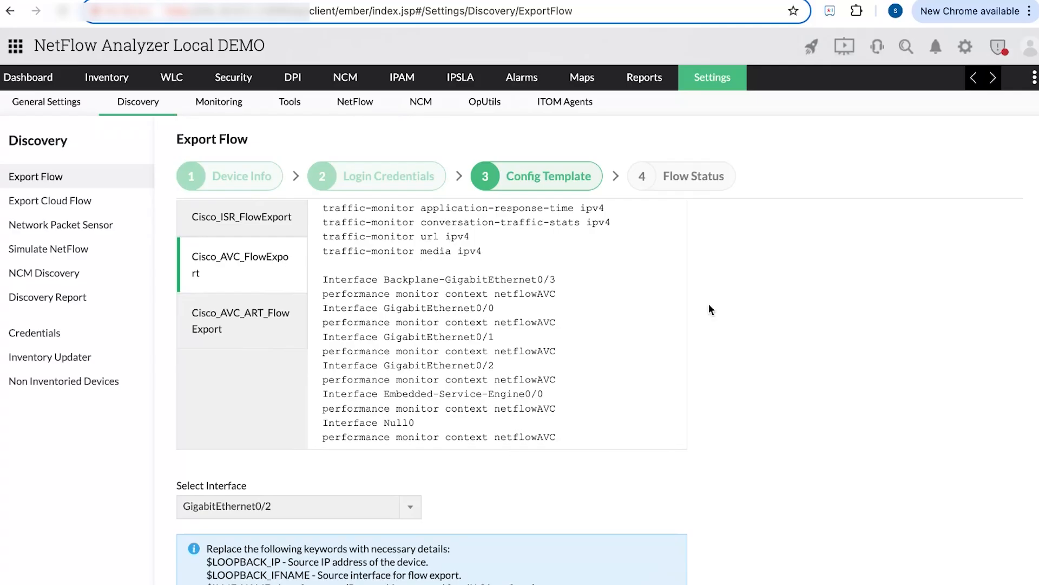
{"action": "scroll", "coordinate": [709, 310], "scroll_direction": "down", "scroll_amount": 3}
{"action": "scroll", "coordinate": [709, 312], "scroll_direction": "down", "scroll_amount": 2}
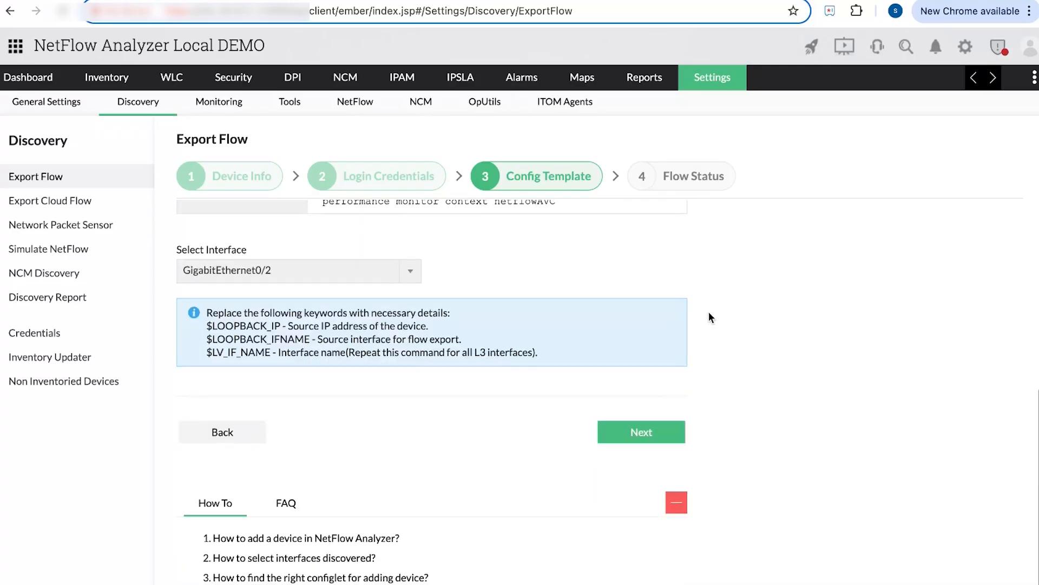
{"action": "left_click", "coordinate": [669, 440]}
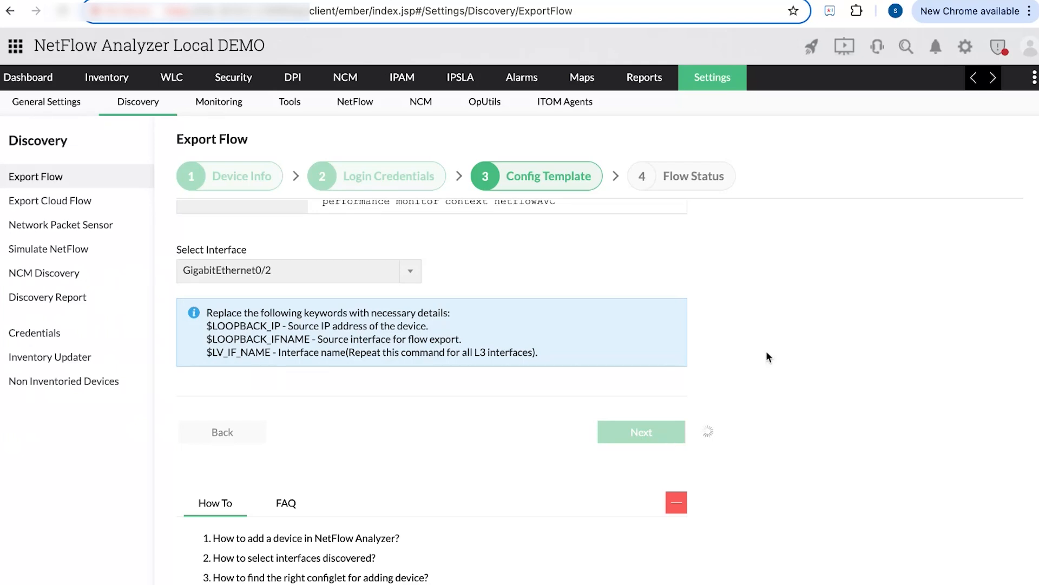
- Scroll through the Flow Status output showing the GigabitEthernet0/2 configuration results
{"action": "scroll", "coordinate": [737, 332], "scroll_direction": "up", "scroll_amount": 2}
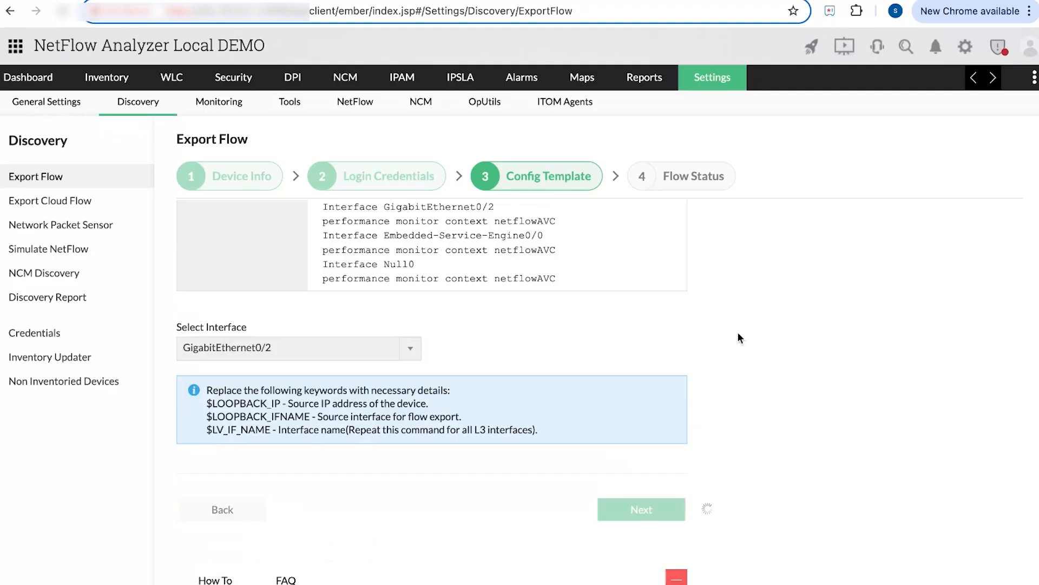
{"action": "scroll", "coordinate": [738, 338], "scroll_direction": "up", "scroll_amount": 2}
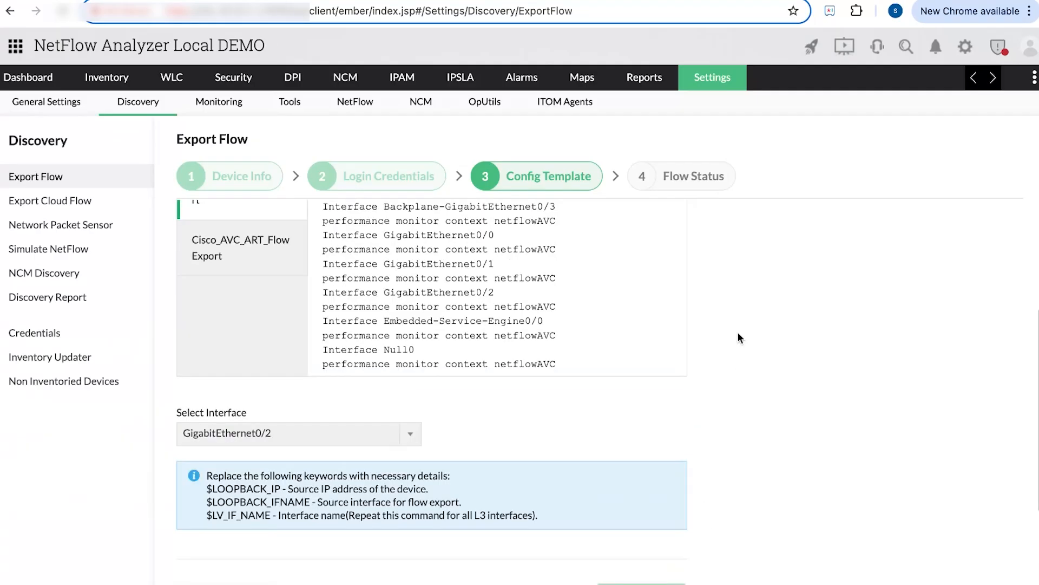
{"action": "scroll", "coordinate": [739, 338], "scroll_direction": "up", "scroll_amount": 1}
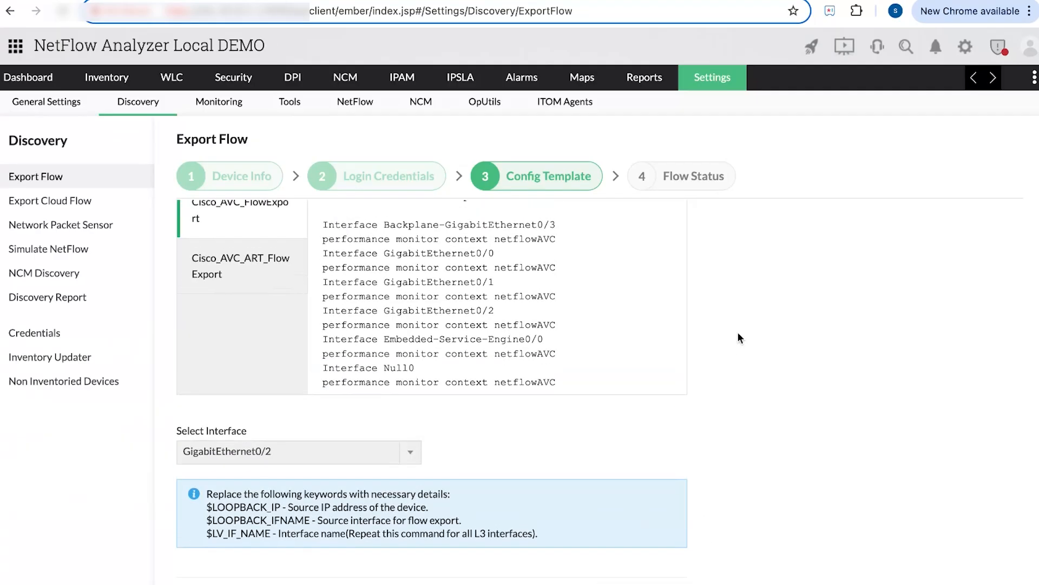
{"action": "scroll", "coordinate": [738, 334], "scroll_direction": "down", "scroll_amount": 2}
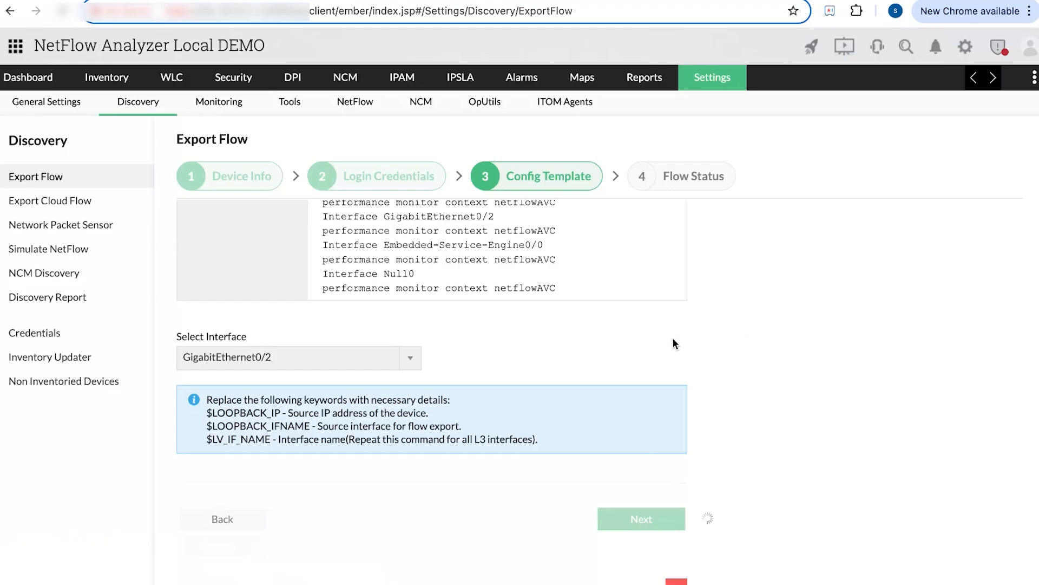
{"action": "scroll", "coordinate": [673, 339], "scroll_direction": "up", "scroll_amount": 3}
{"action": "scroll", "coordinate": [673, 343], "scroll_direction": "up", "scroll_amount": 2}
{"action": "scroll", "coordinate": [674, 343], "scroll_direction": "down", "scroll_amount": 4}
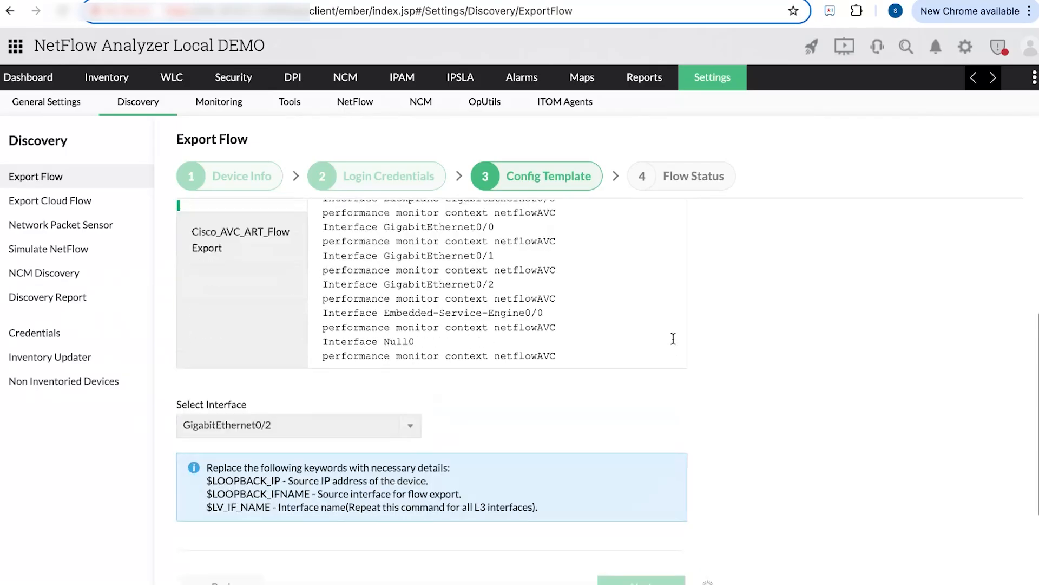
{"action": "scroll", "coordinate": [674, 341], "scroll_direction": "down", "scroll_amount": 2}
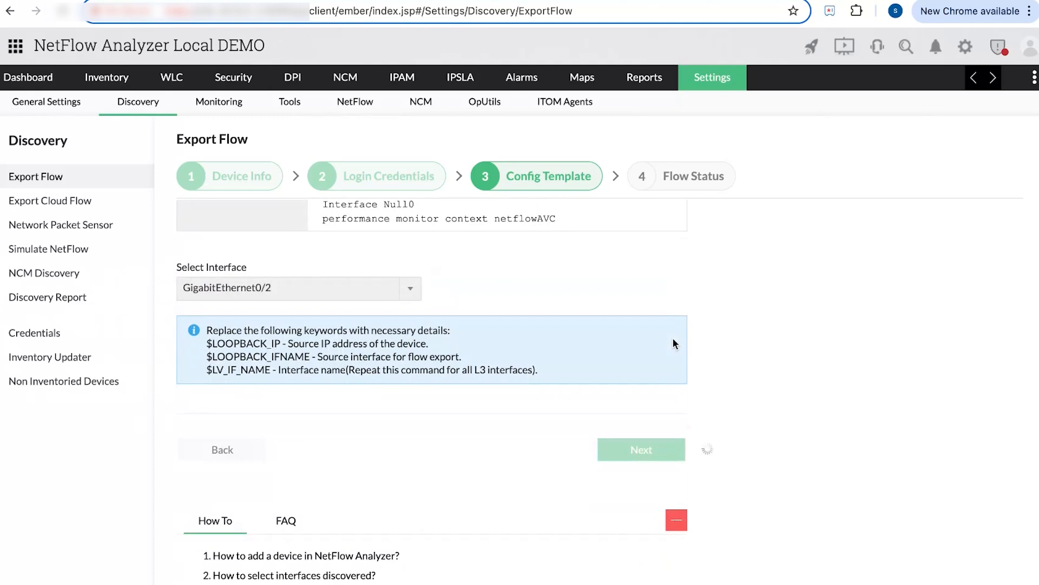
{"action": "scroll", "coordinate": [697, 323], "scroll_direction": "up", "scroll_amount": 1}
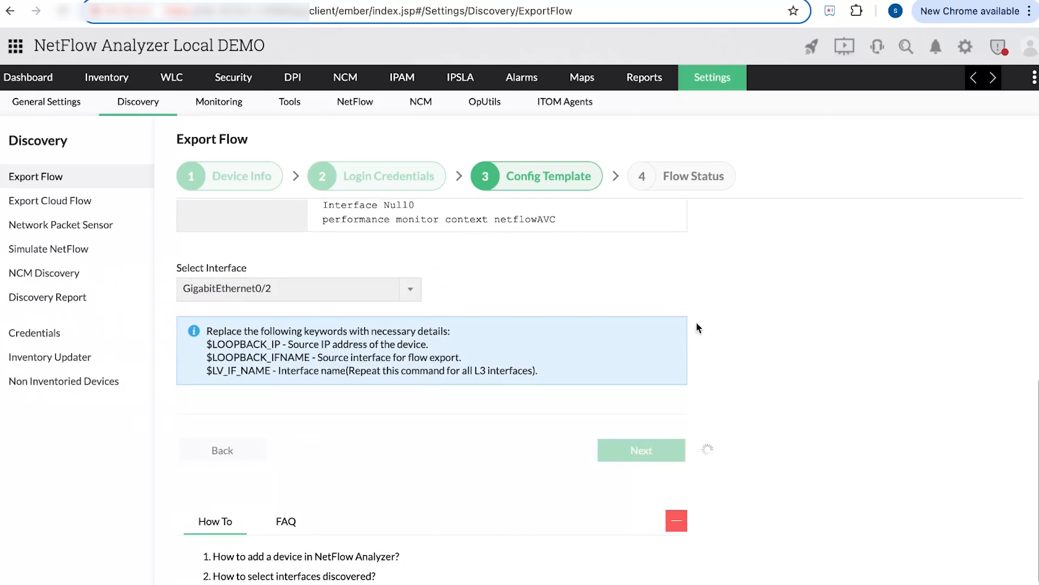
{"action": "scroll", "coordinate": [696, 323], "scroll_direction": "up", "scroll_amount": 3}
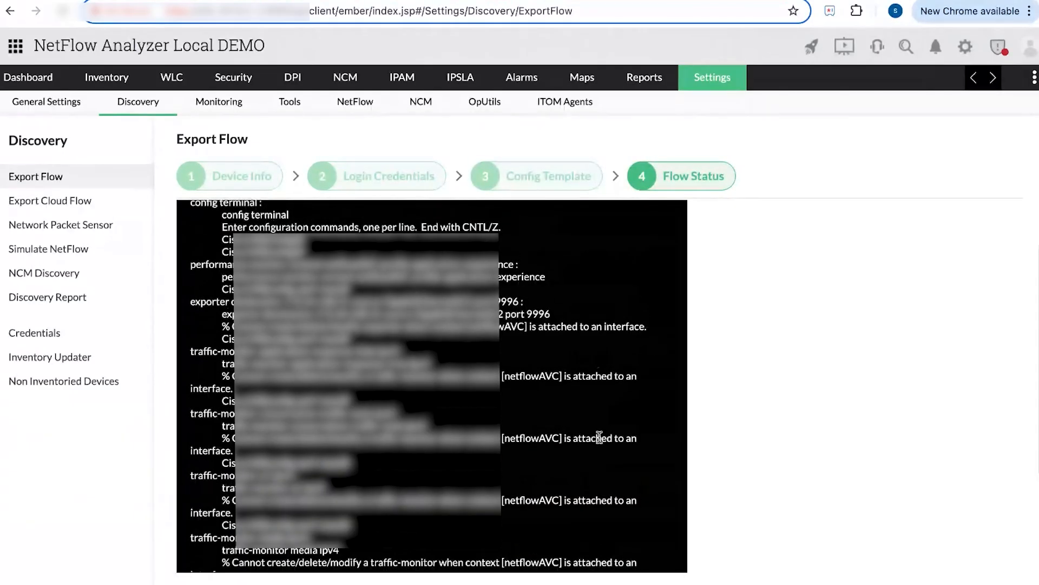
{"action": "scroll", "coordinate": [508, 460], "scroll_direction": "down", "scroll_amount": 10}
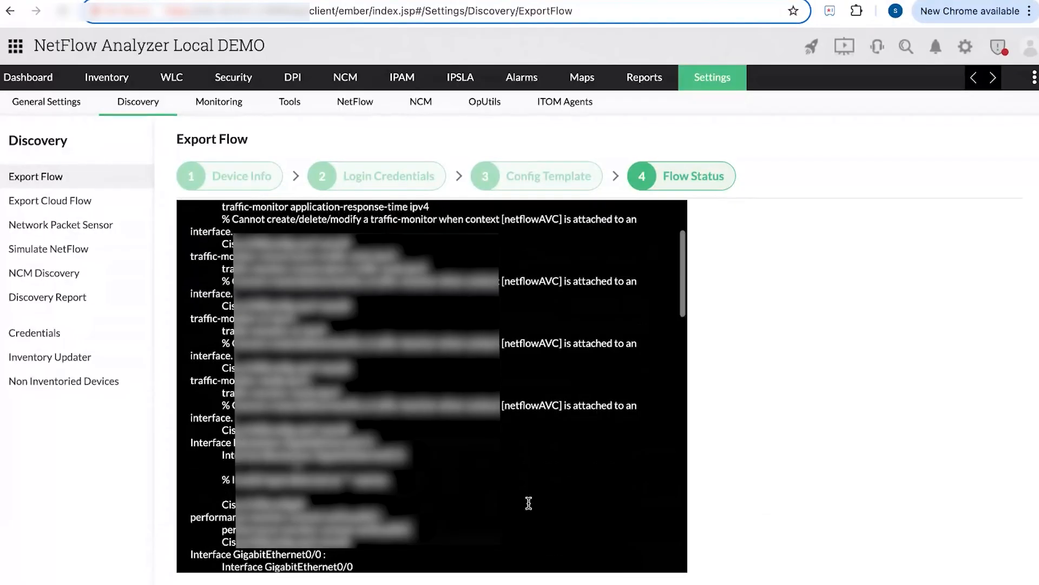
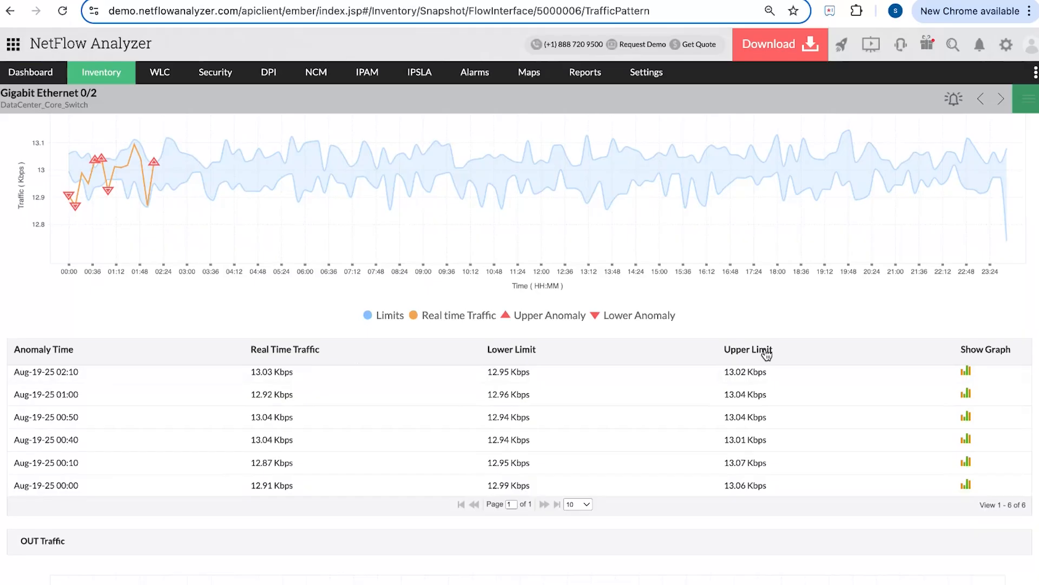
- Open the Aug-19-25 02:10 anomaly's report and scroll down to its Conversation IN breakdown
{"action": "left_click", "coordinate": [968, 383]}
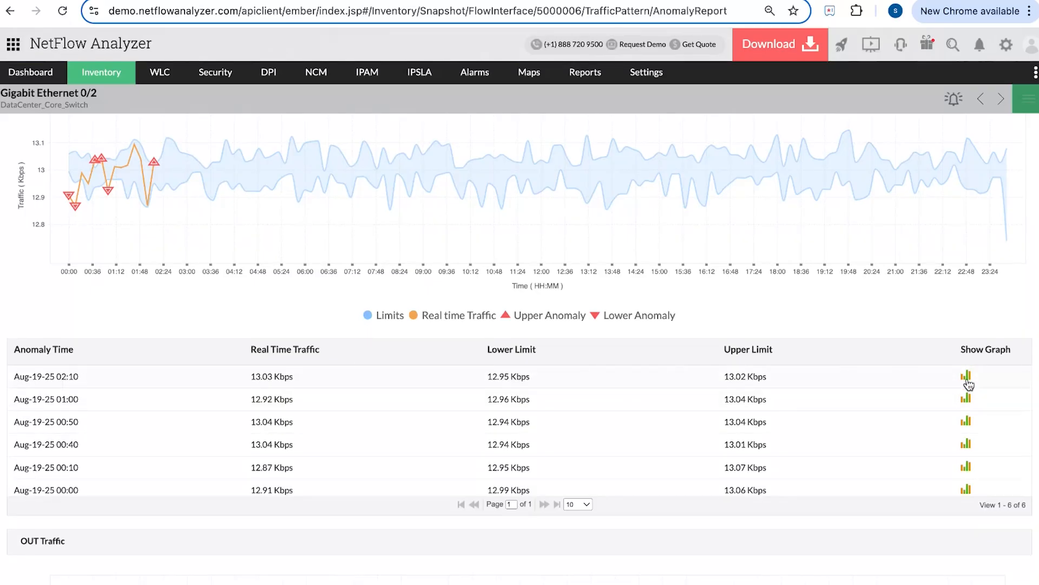
{"action": "scroll", "coordinate": [391, 391], "scroll_direction": "down", "scroll_amount": 1}
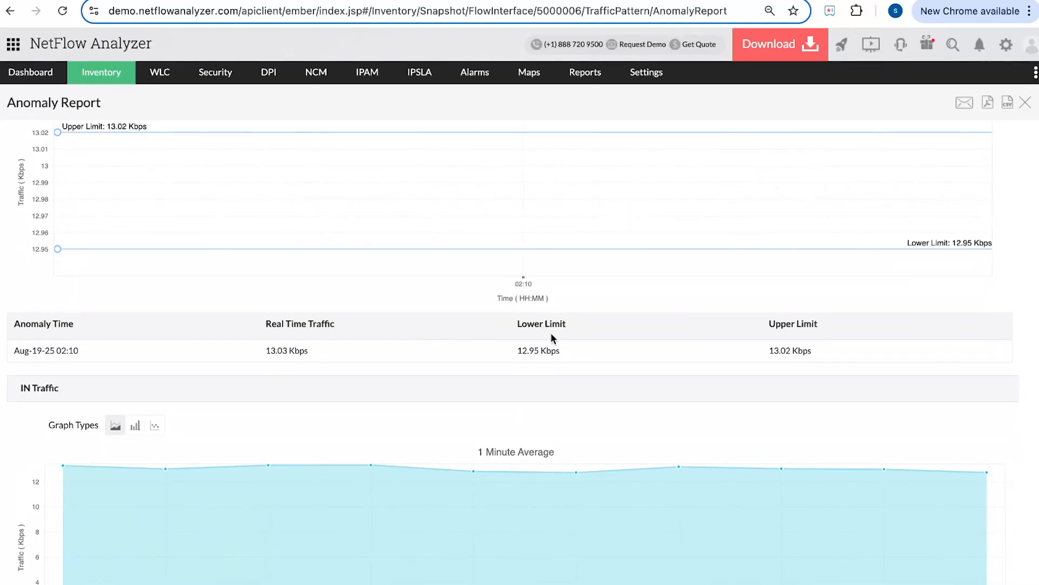
{"action": "scroll", "coordinate": [740, 353], "scroll_direction": "down", "scroll_amount": 5}
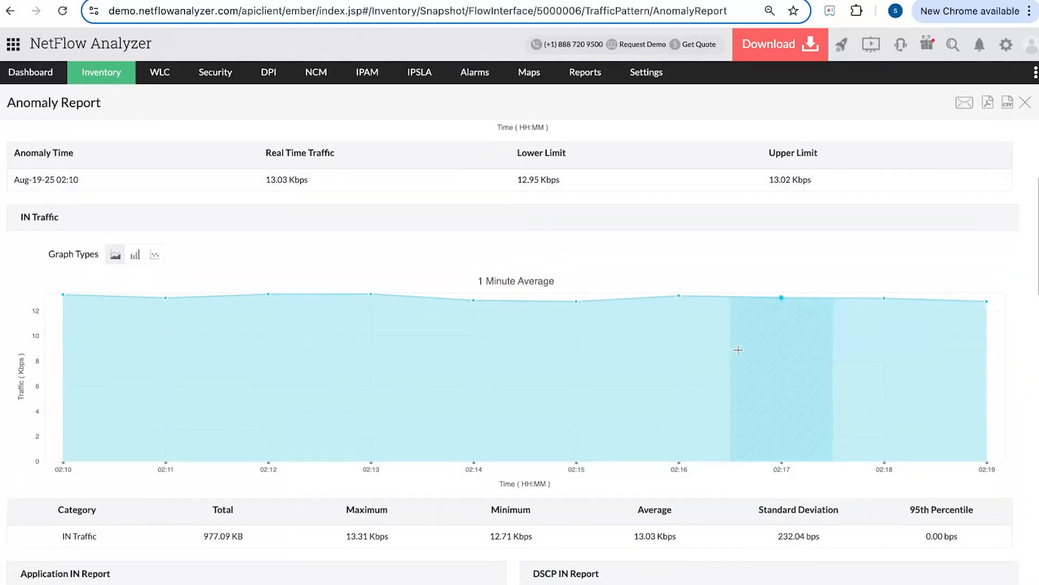
{"action": "scroll", "coordinate": [739, 350], "scroll_direction": "down", "scroll_amount": 7}
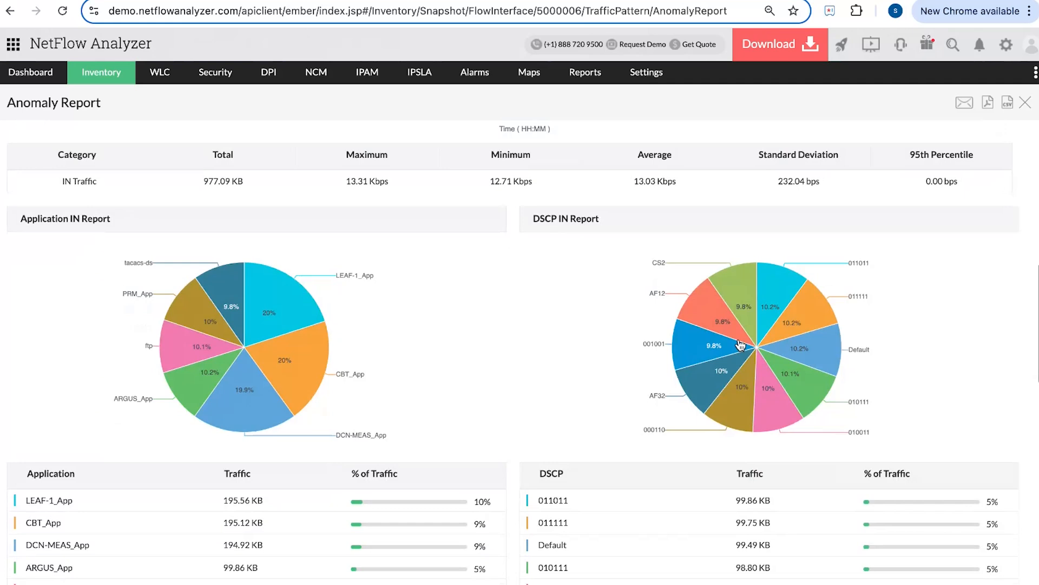
{"action": "scroll", "coordinate": [740, 345], "scroll_direction": "down", "scroll_amount": 7}
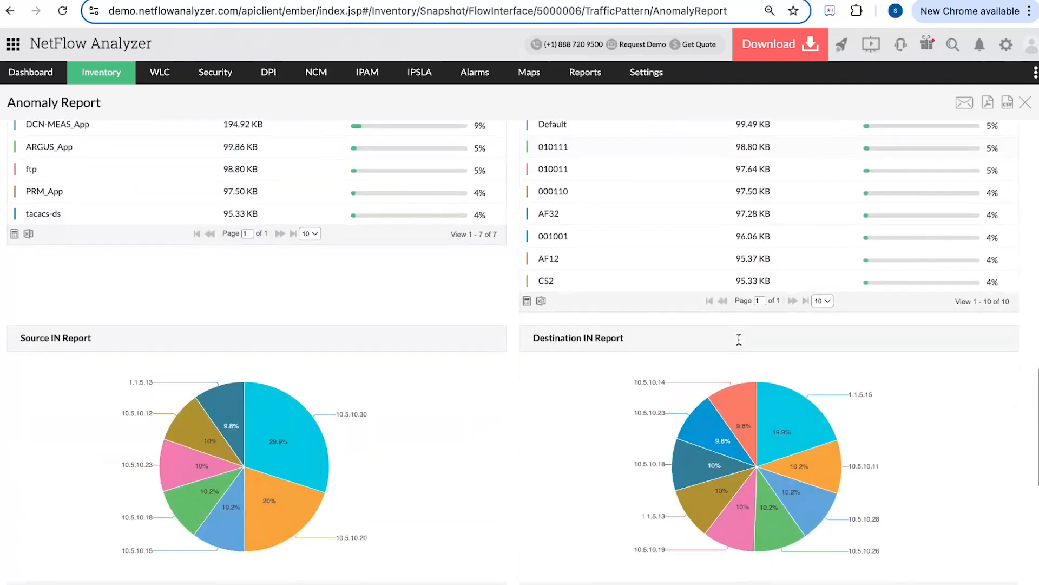
{"action": "scroll", "coordinate": [738, 339], "scroll_direction": "down", "scroll_amount": 5}
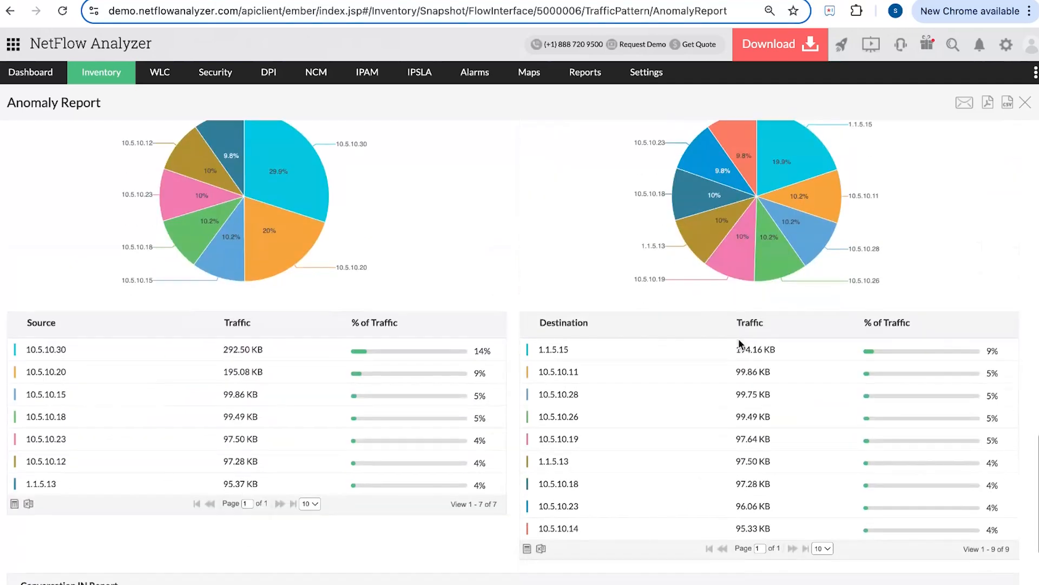
{"action": "scroll", "coordinate": [739, 343], "scroll_direction": "down", "scroll_amount": 5}
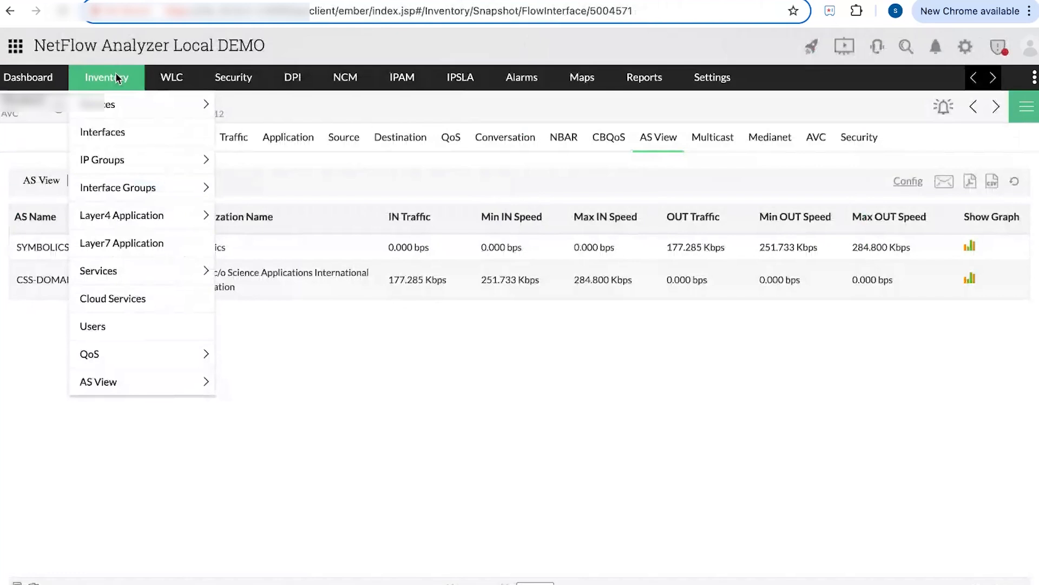
- From the inventory's Apps list, show Unknown_App traffic broken down by interface
{"action": "left_click", "coordinate": [115, 72]}
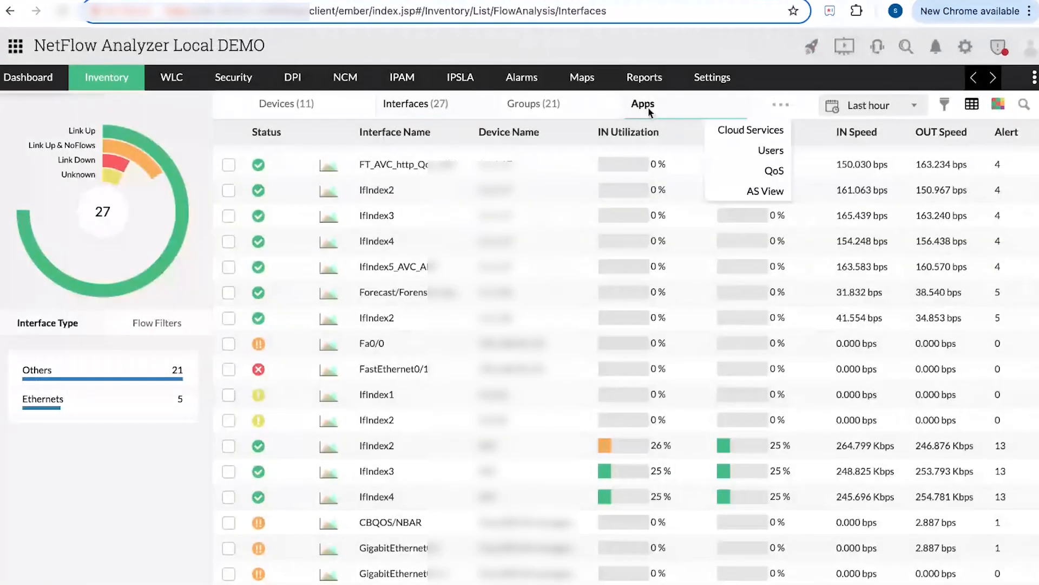
{"action": "left_click", "coordinate": [643, 103]}
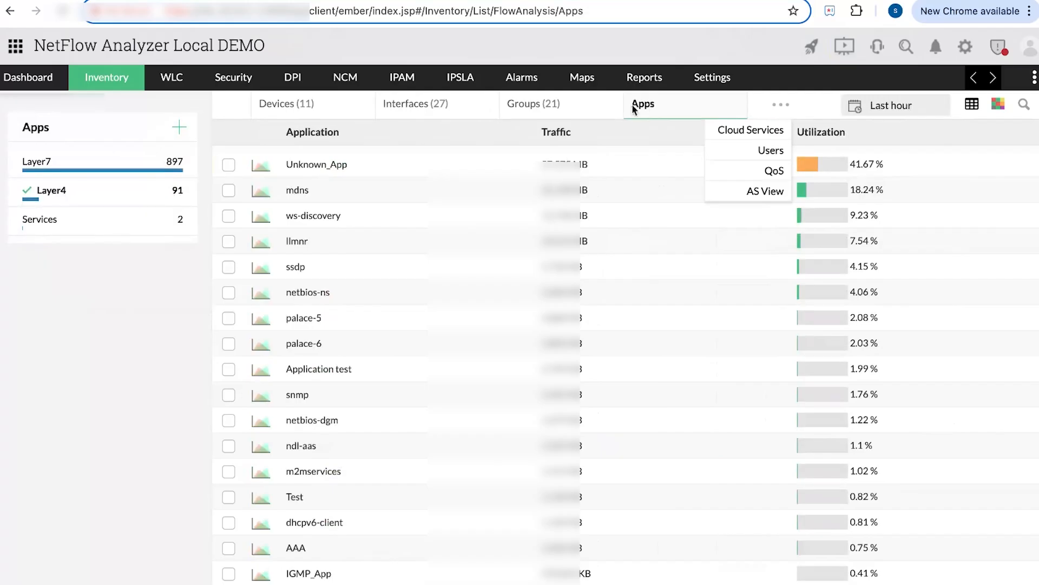
{"action": "left_click", "coordinate": [344, 168]}
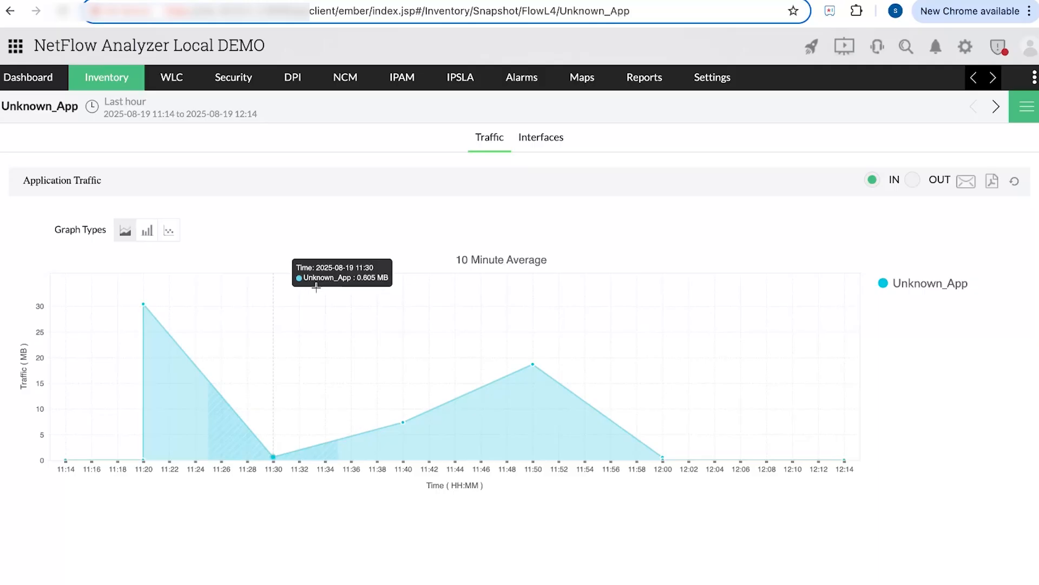
{"action": "left_click", "coordinate": [551, 150]}
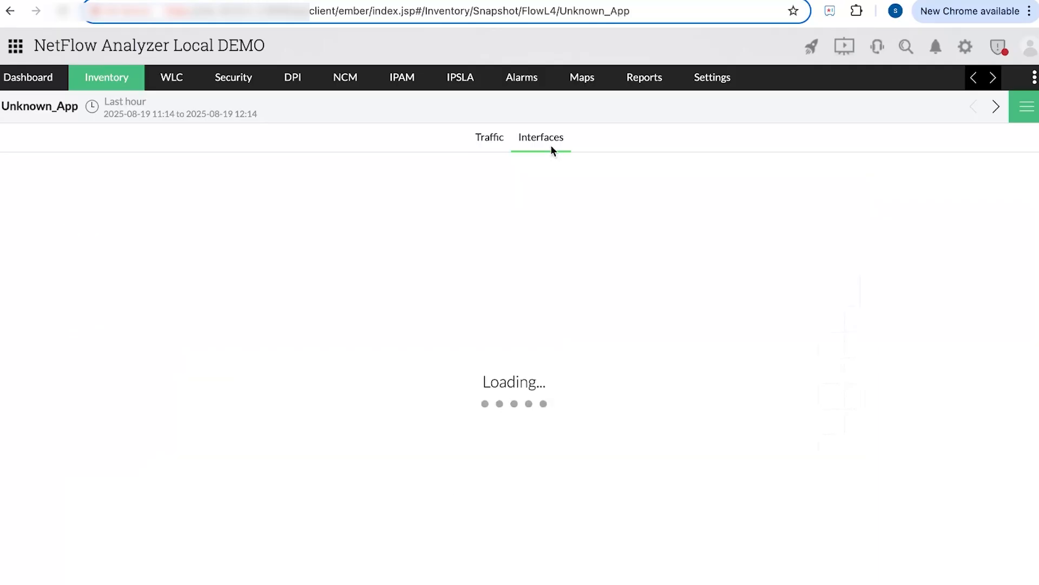
{"action": "scroll", "coordinate": [386, 536], "scroll_direction": "down", "scroll_amount": 1}
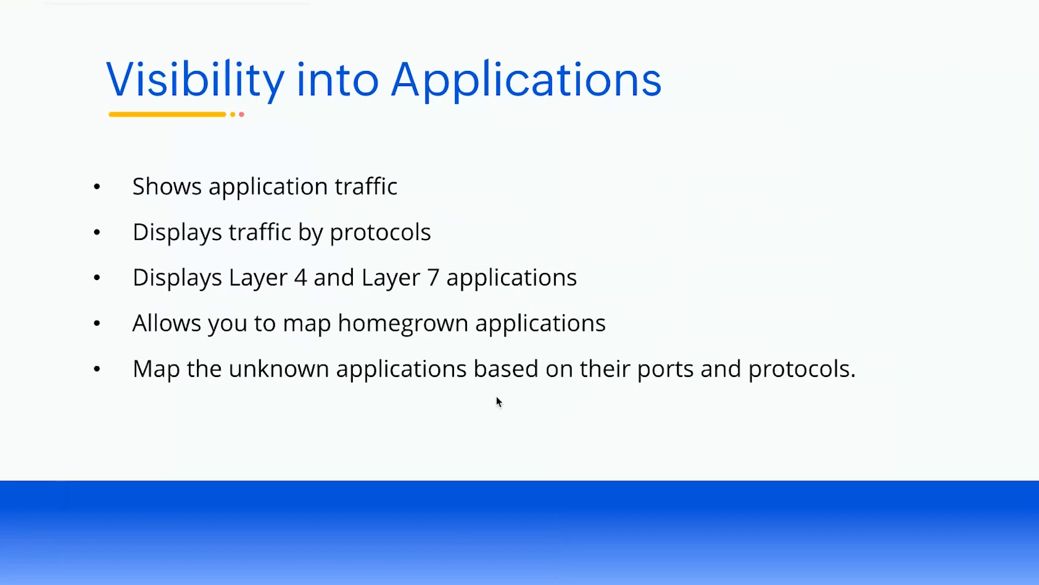
{"action": "key", "text": "Right"}
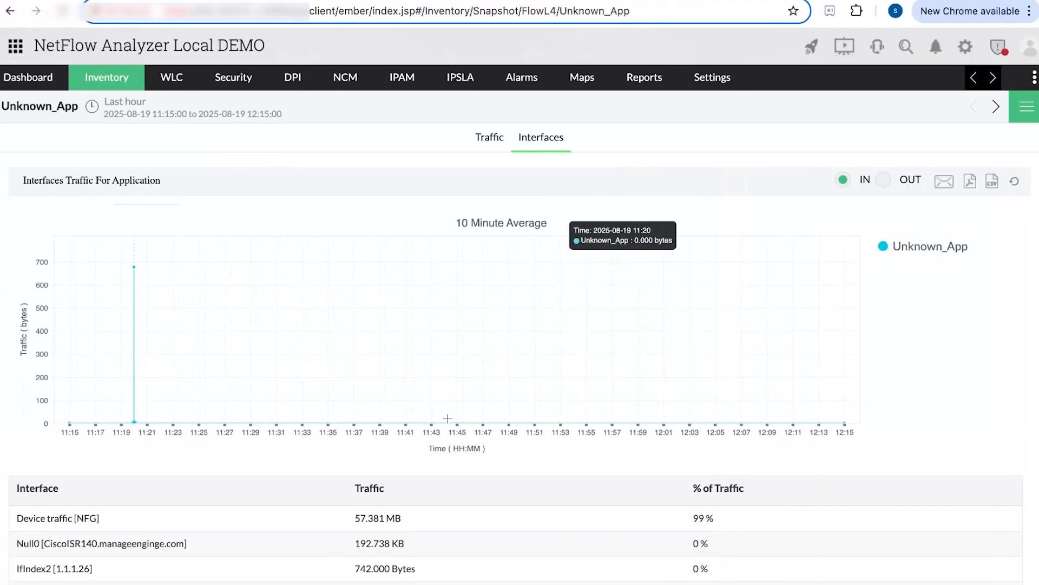
- Check the inventory's Devices and Interfaces lists, then open the FT_AVC_http_Qos_ART interface snapshot
{"action": "left_click", "coordinate": [129, 86]}
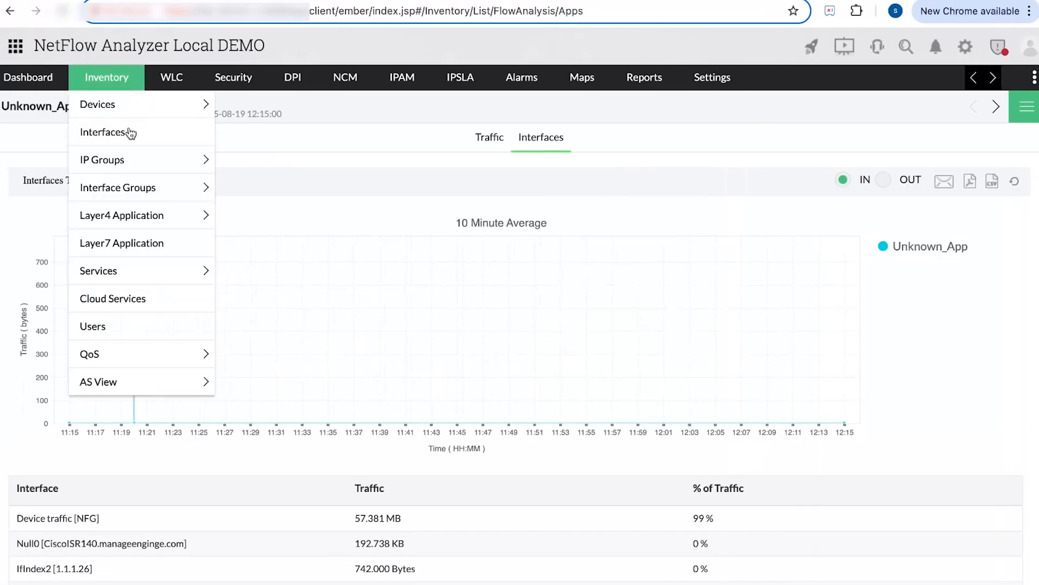
{"action": "left_click", "coordinate": [131, 135]}
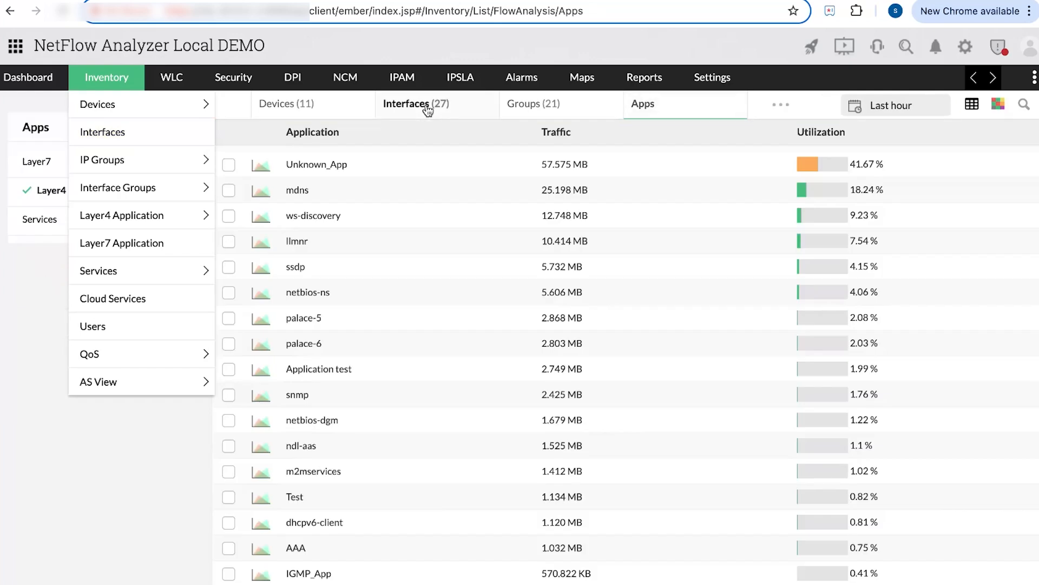
{"action": "left_click", "coordinate": [428, 111]}
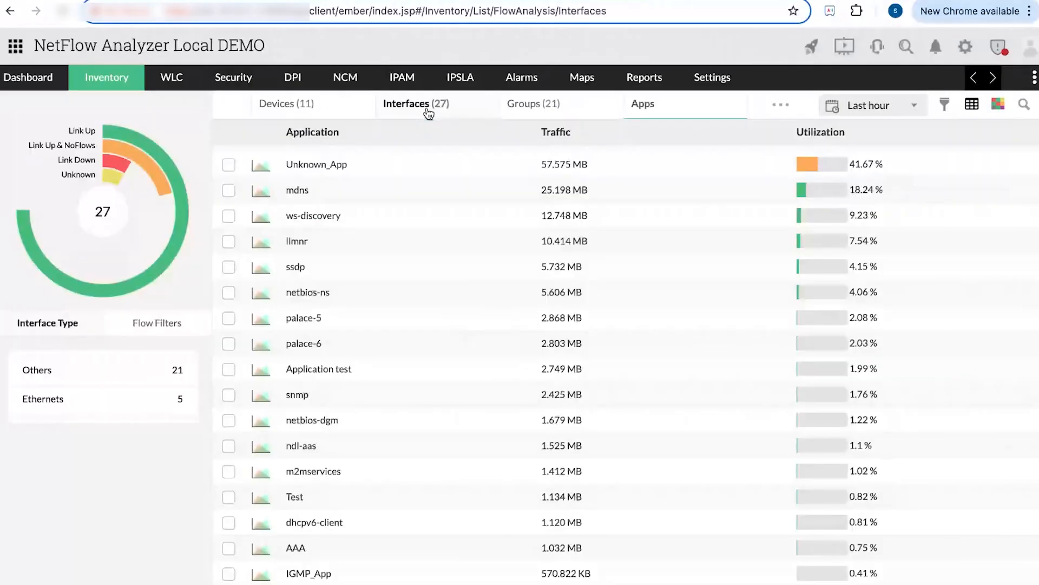
{"action": "left_click", "coordinate": [320, 110]}
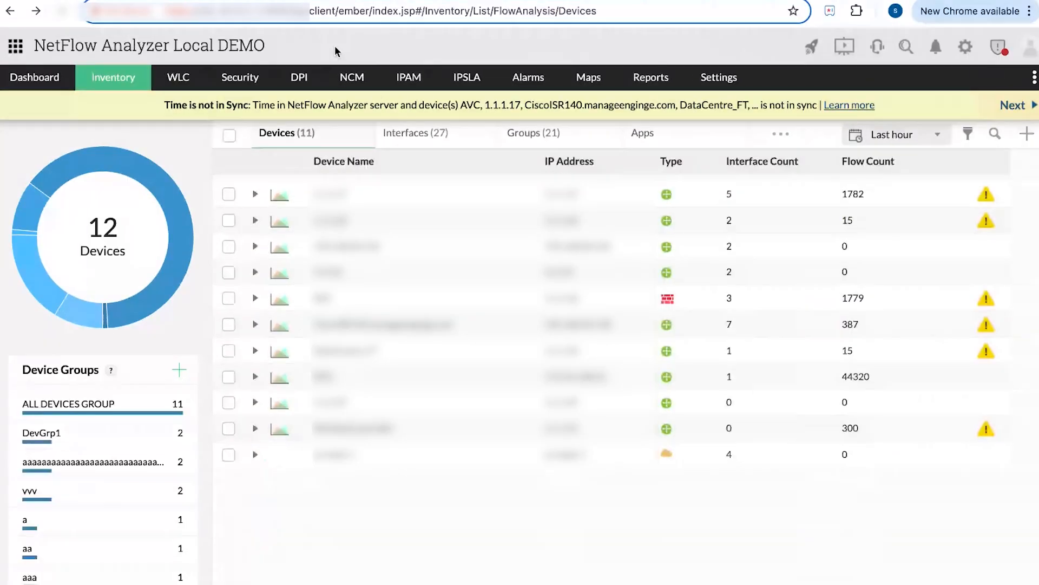
{"action": "left_click", "coordinate": [418, 139]}
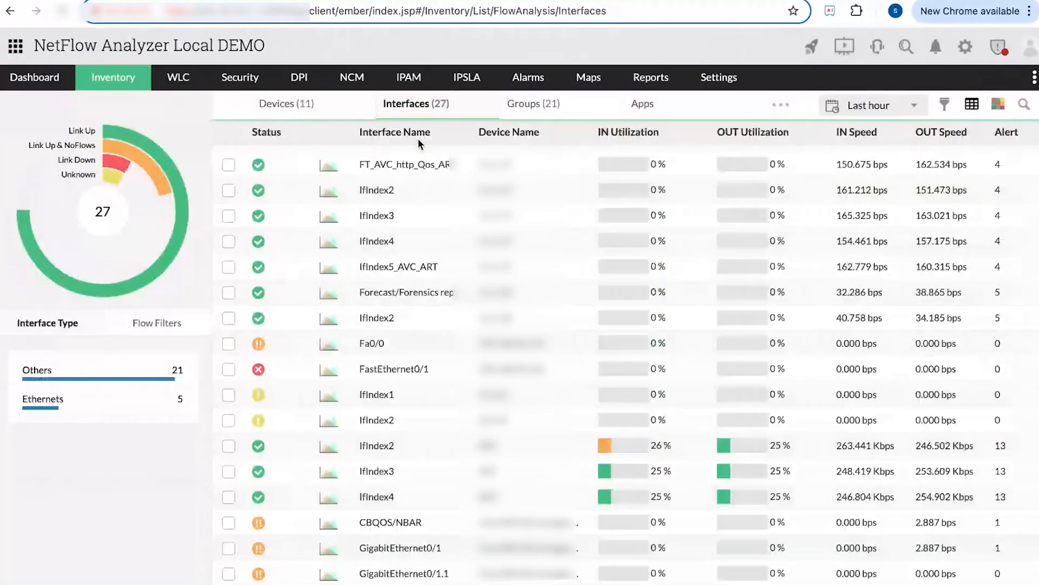
{"action": "left_click", "coordinate": [412, 171]}
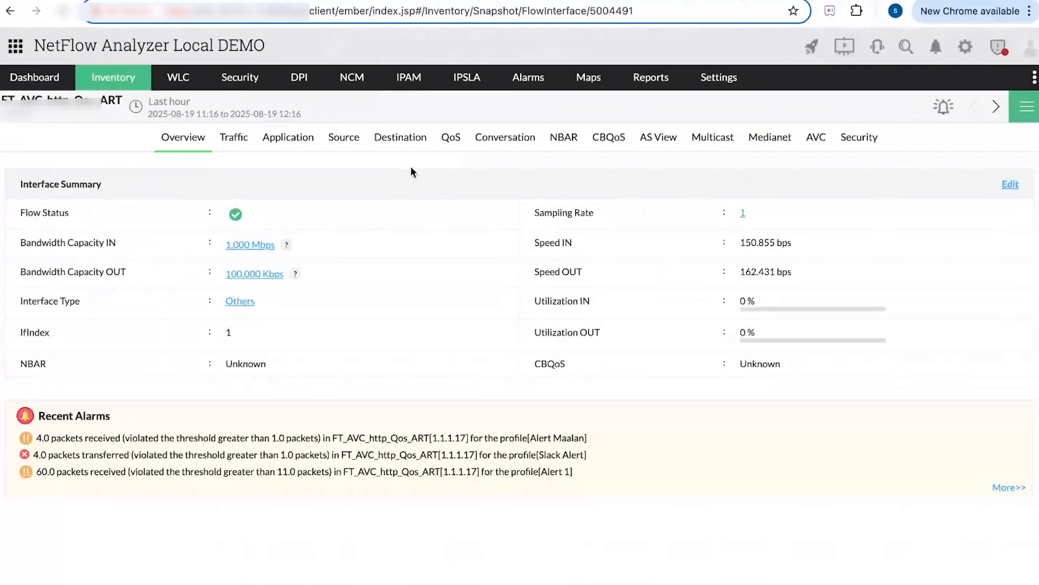
- Show the AVC Qos Stats ART table of NBAR2 applications with packets, retransmissions and traffic
{"action": "left_click", "coordinate": [814, 149]}
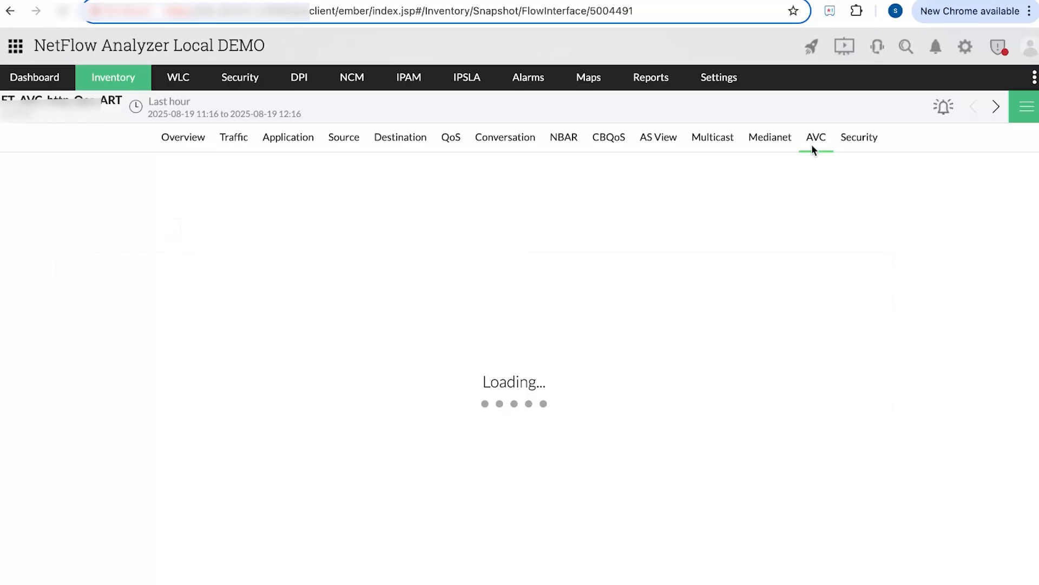
{"action": "left_click", "coordinate": [97, 180]}
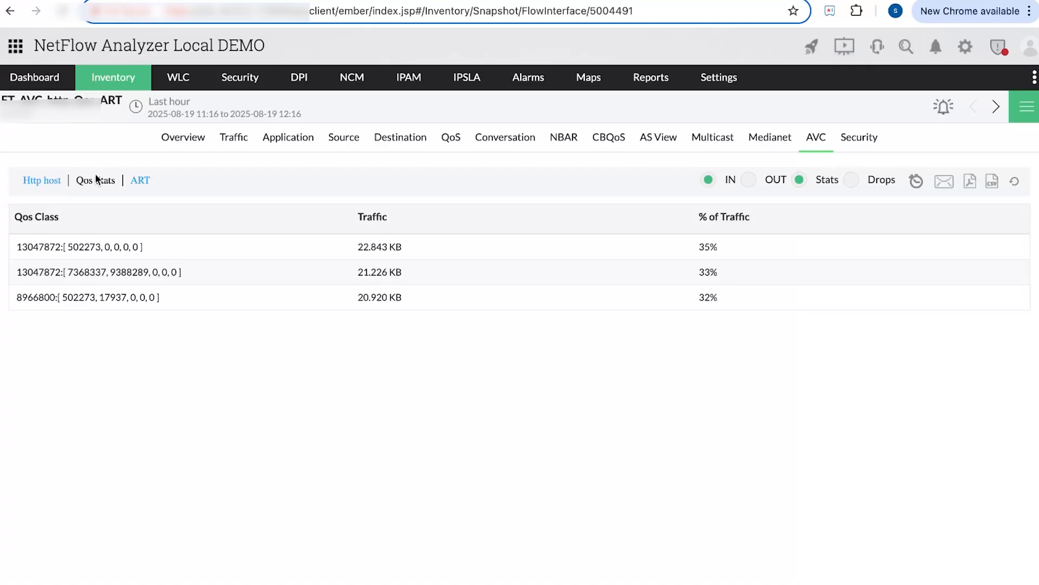
{"action": "left_click", "coordinate": [141, 182]}
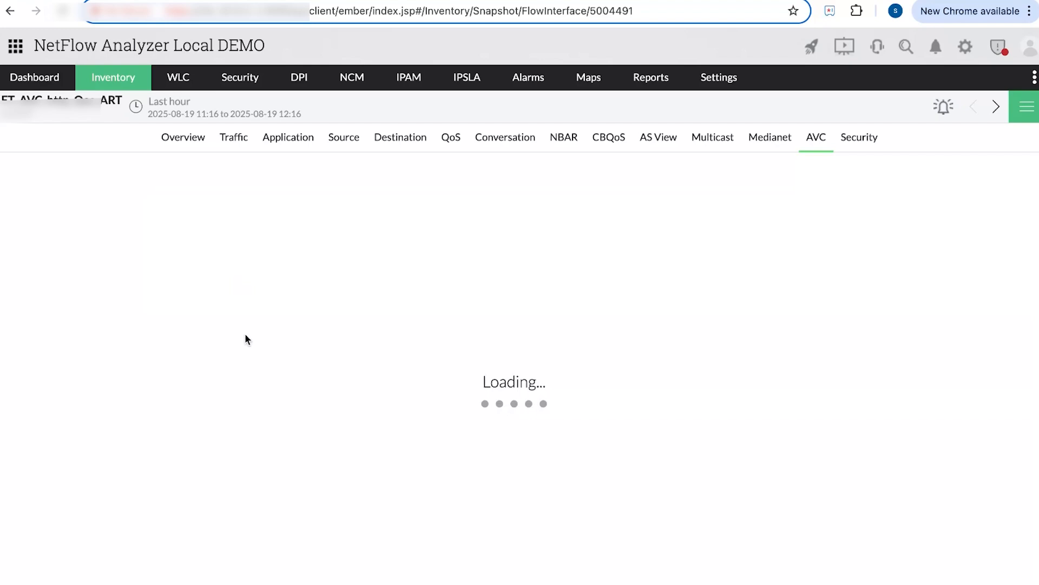
{"action": "scroll", "coordinate": [74, 373], "scroll_direction": "down", "scroll_amount": 3}
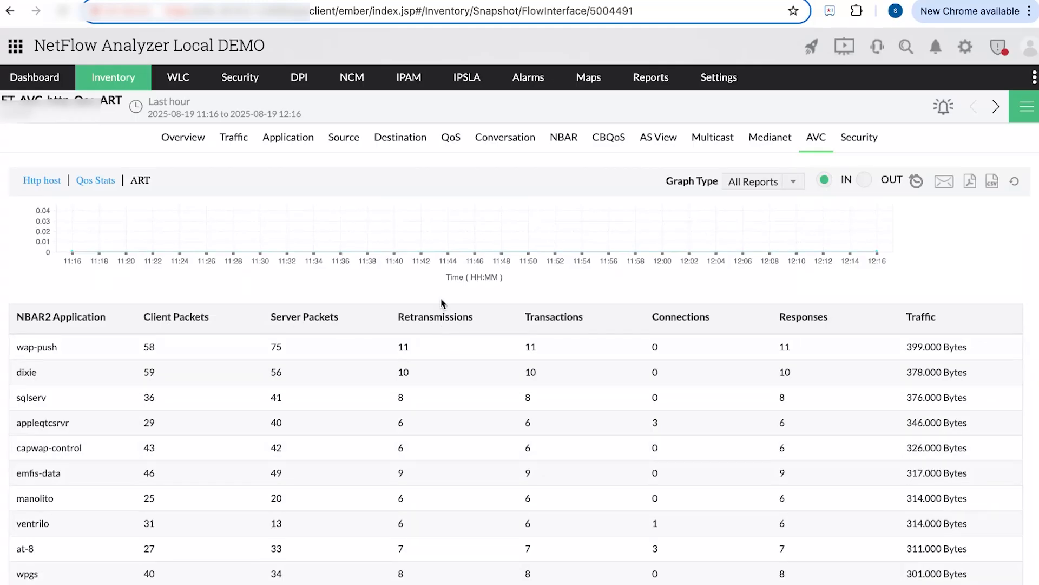
{"action": "scroll", "coordinate": [441, 298], "scroll_direction": "up", "scroll_amount": 4}
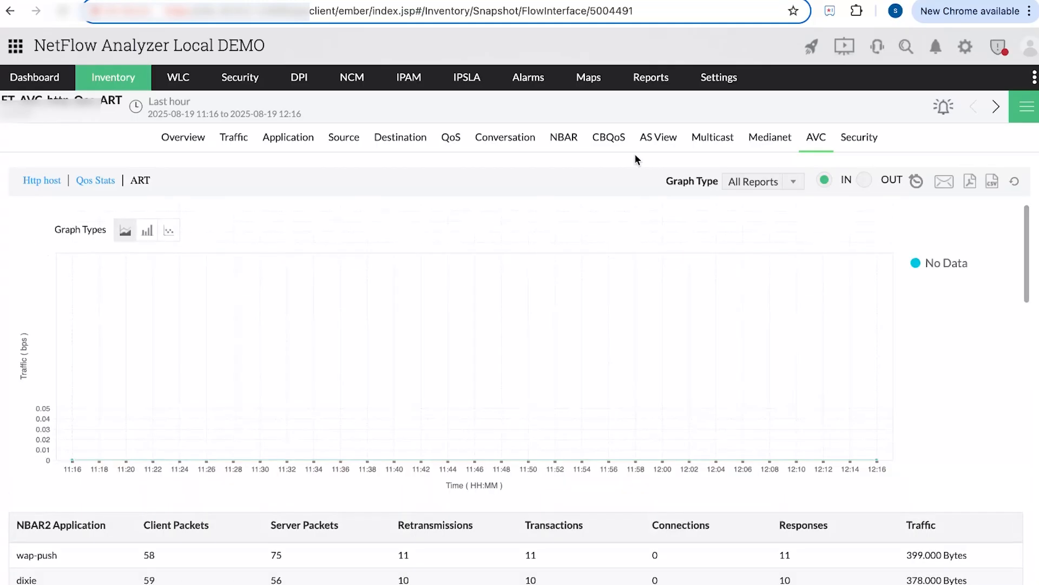
- Review the NBAR Layer 7 report and sqlserv's traffic graph, then advance to the wireless networks slide
{"action": "left_click", "coordinate": [565, 141]}
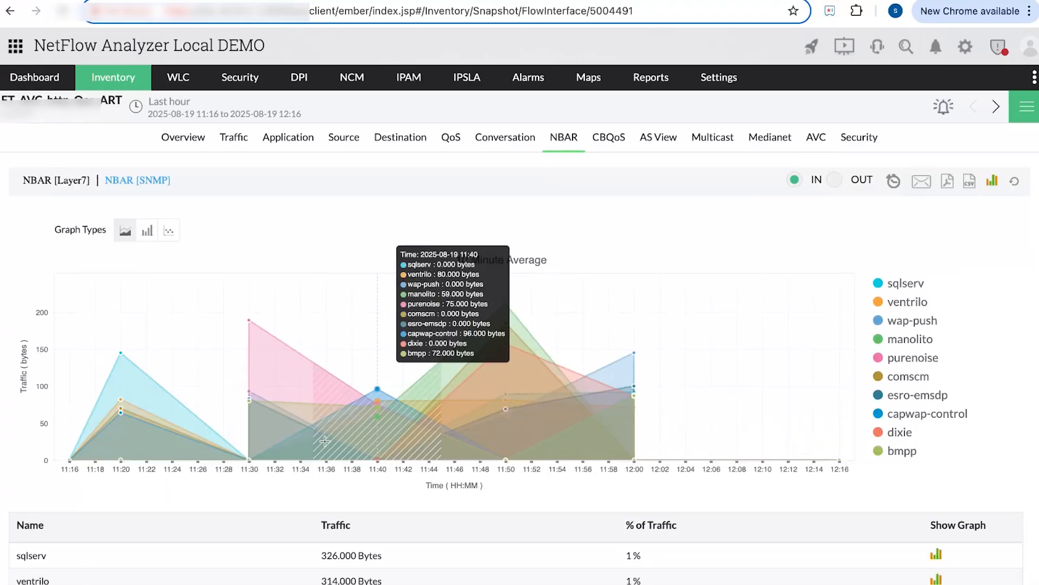
{"action": "scroll", "coordinate": [260, 388], "scroll_direction": "down", "scroll_amount": 3}
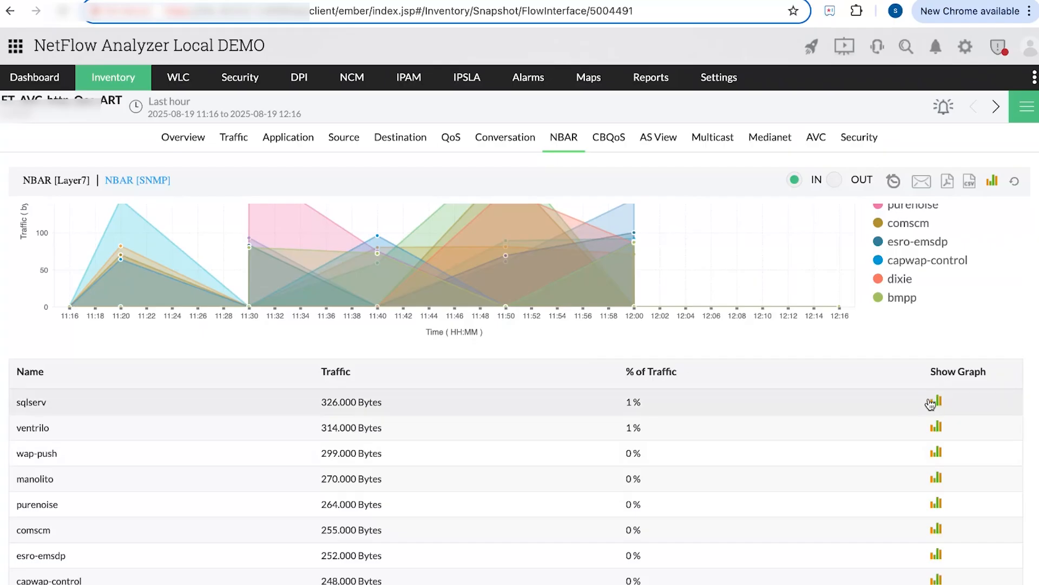
{"action": "left_click", "coordinate": [935, 401]}
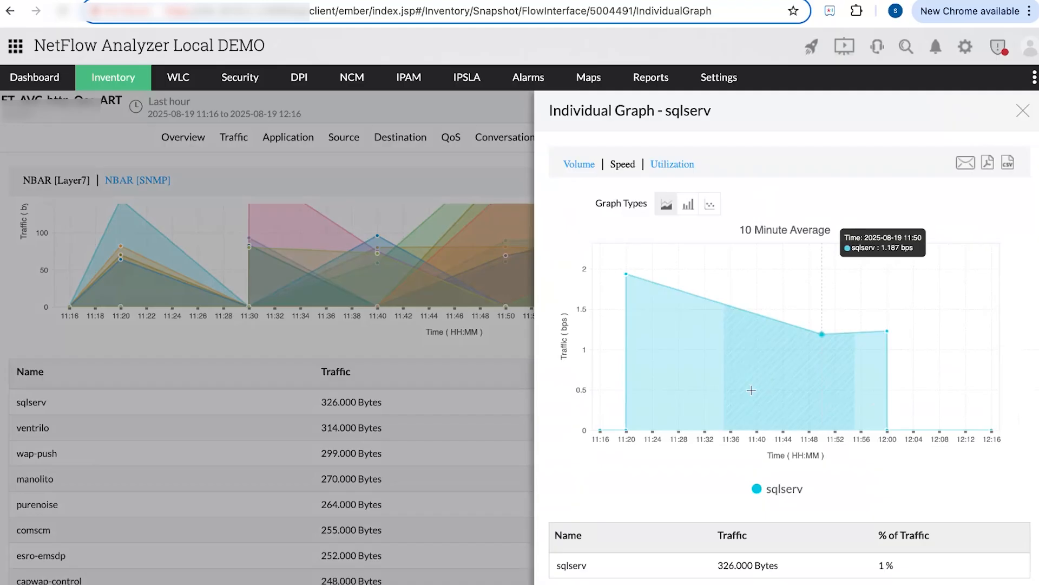
{"action": "left_click", "coordinate": [1028, 118]}
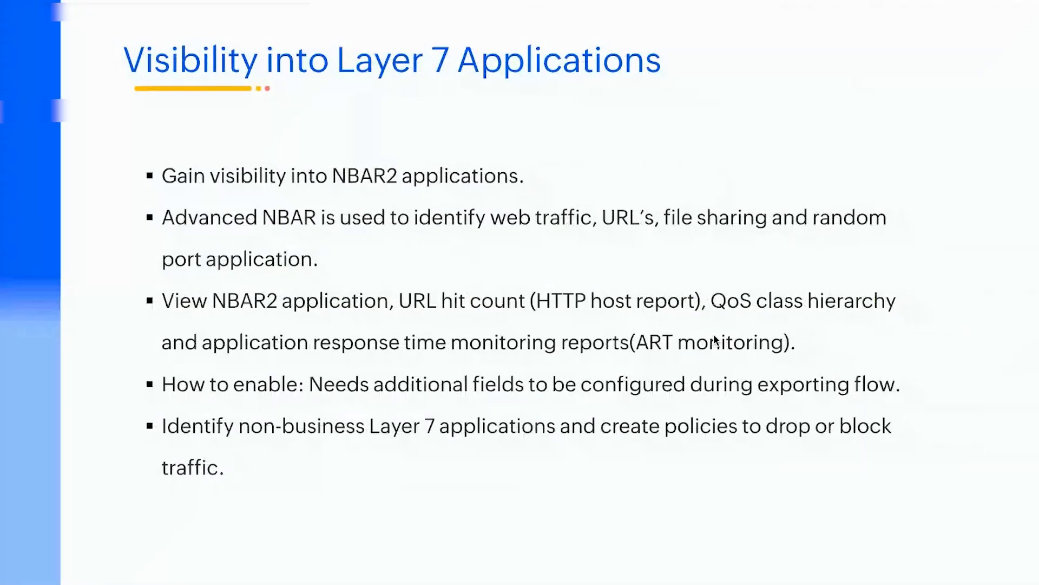
{"action": "key", "text": "Right"}
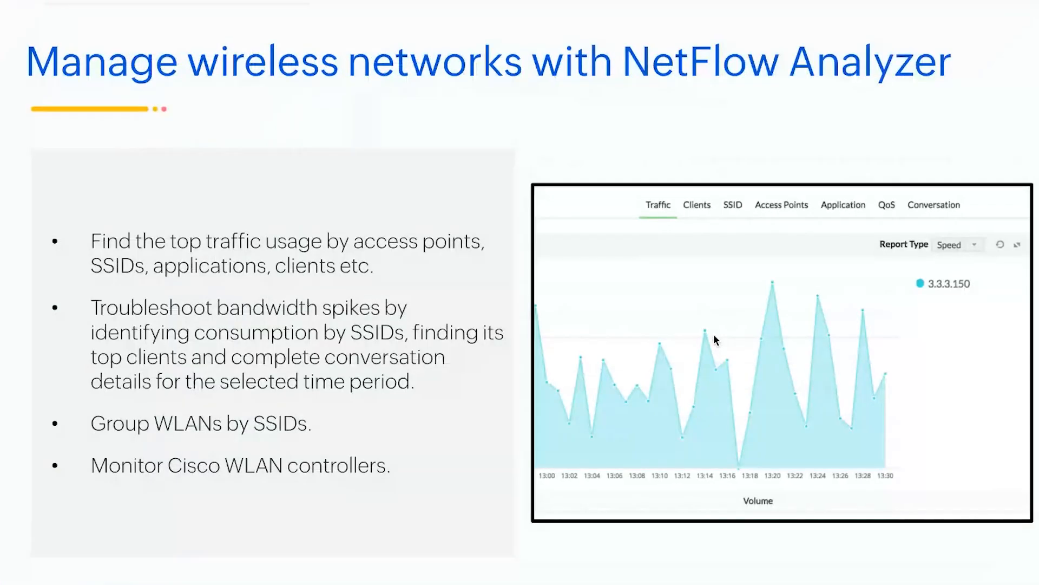